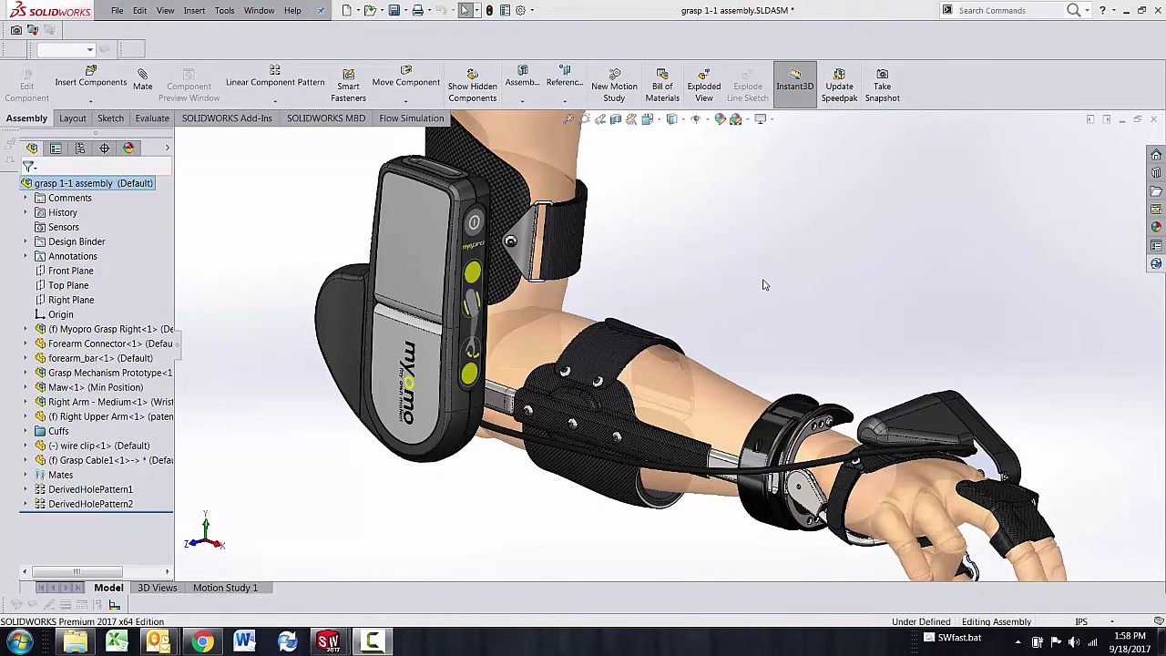
Hide the myomo center cover and the circuit board beneath it on the elbow unit.
mouse_move(672, 294)
middle_down()
mouse_move(665, 274)
mouse_move(675, 281)
middle_up()
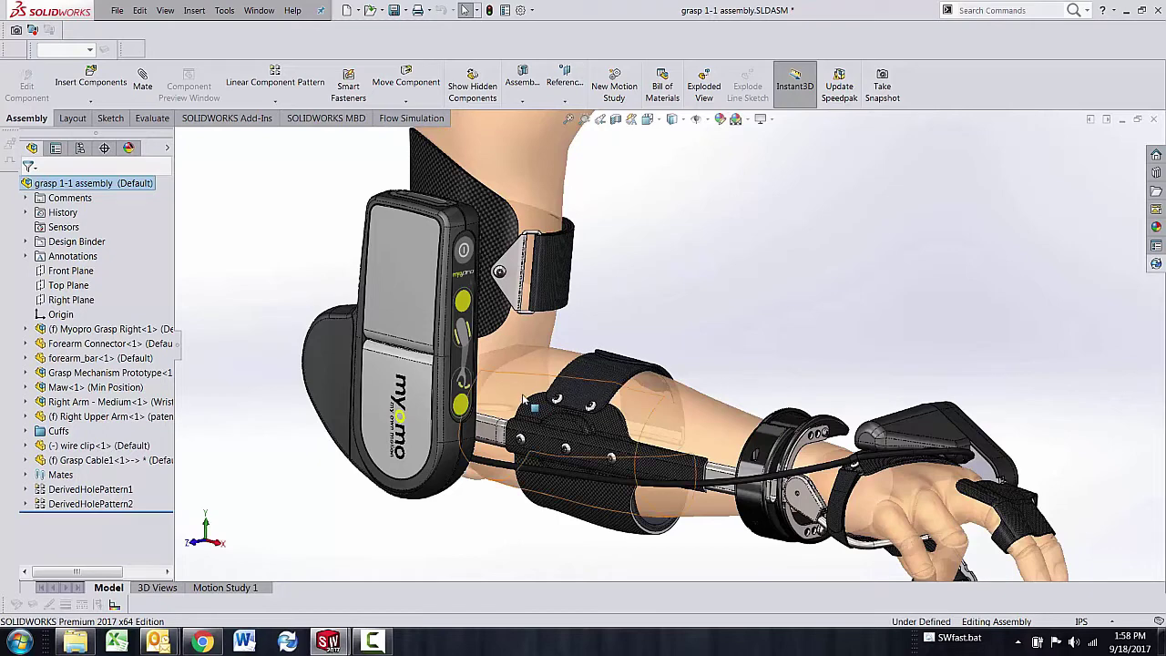
scroll(524, 387, down, 2)
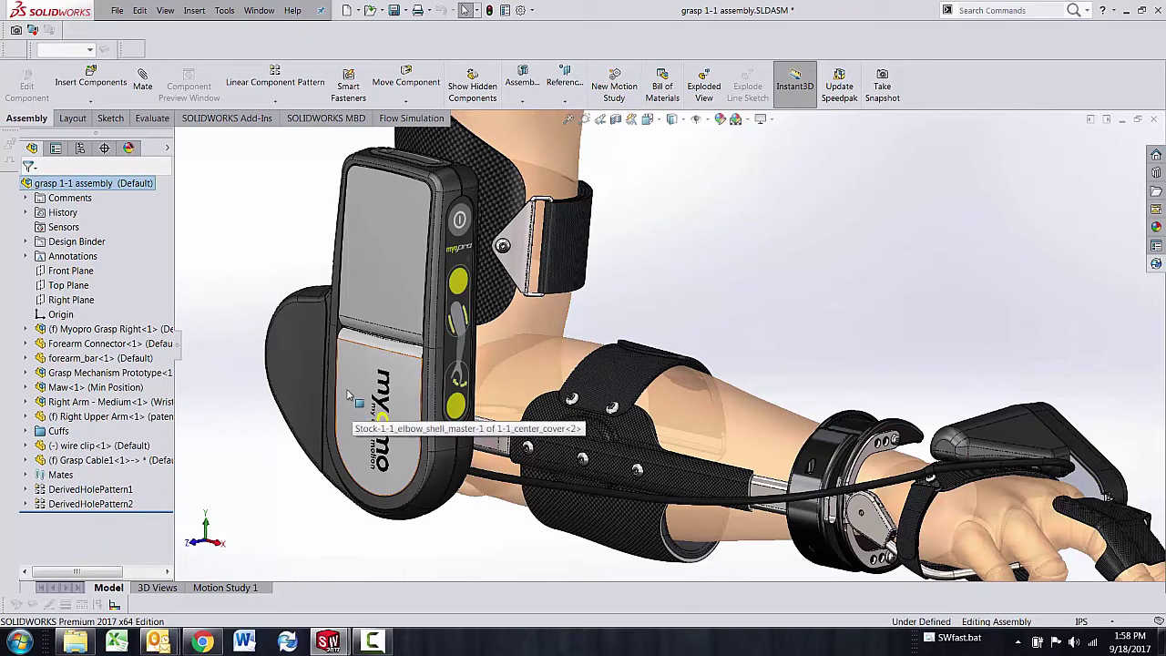
key(Tab)
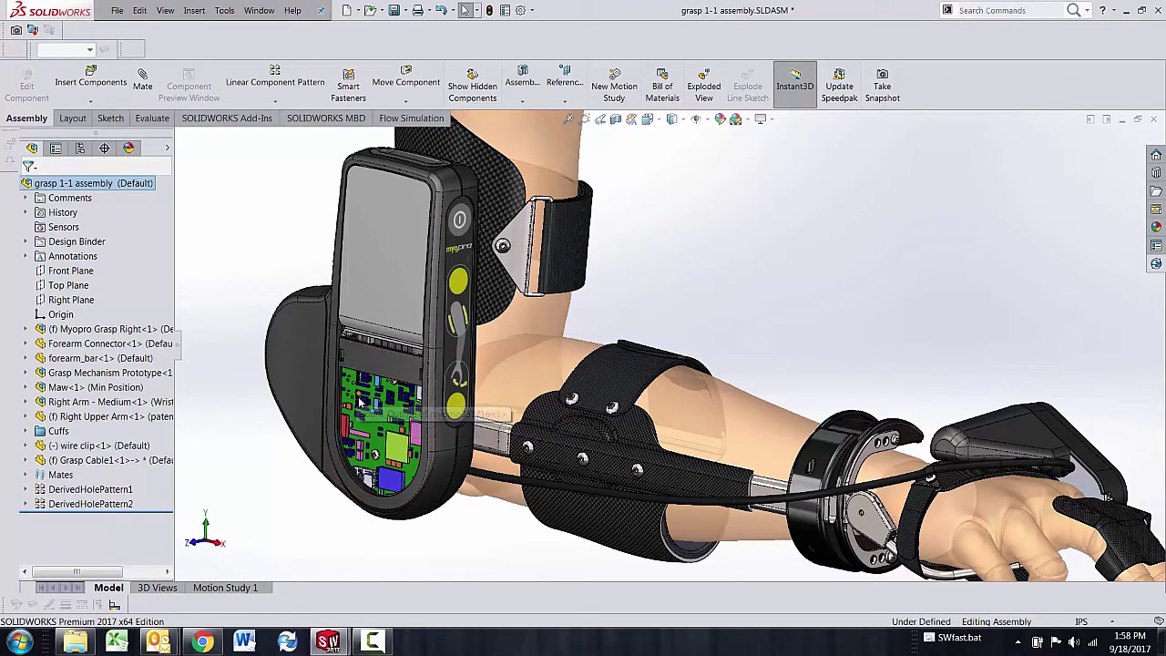
scroll(383, 419, down, 3)
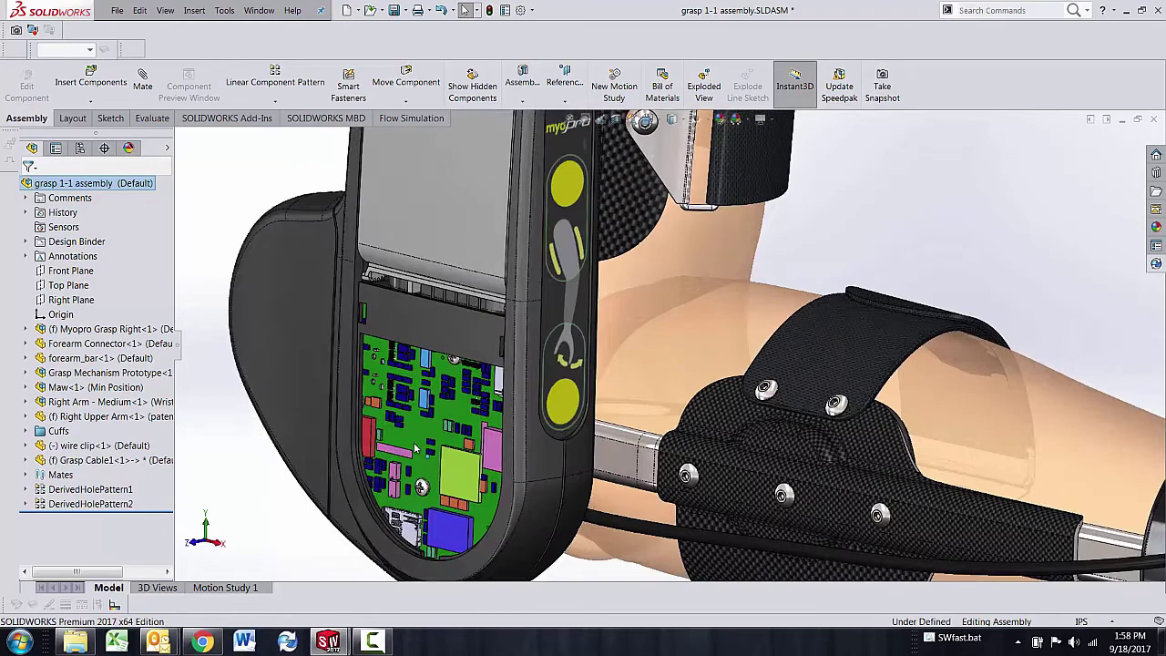
click(416, 444)
middle_drag(417, 444, 602, 213)
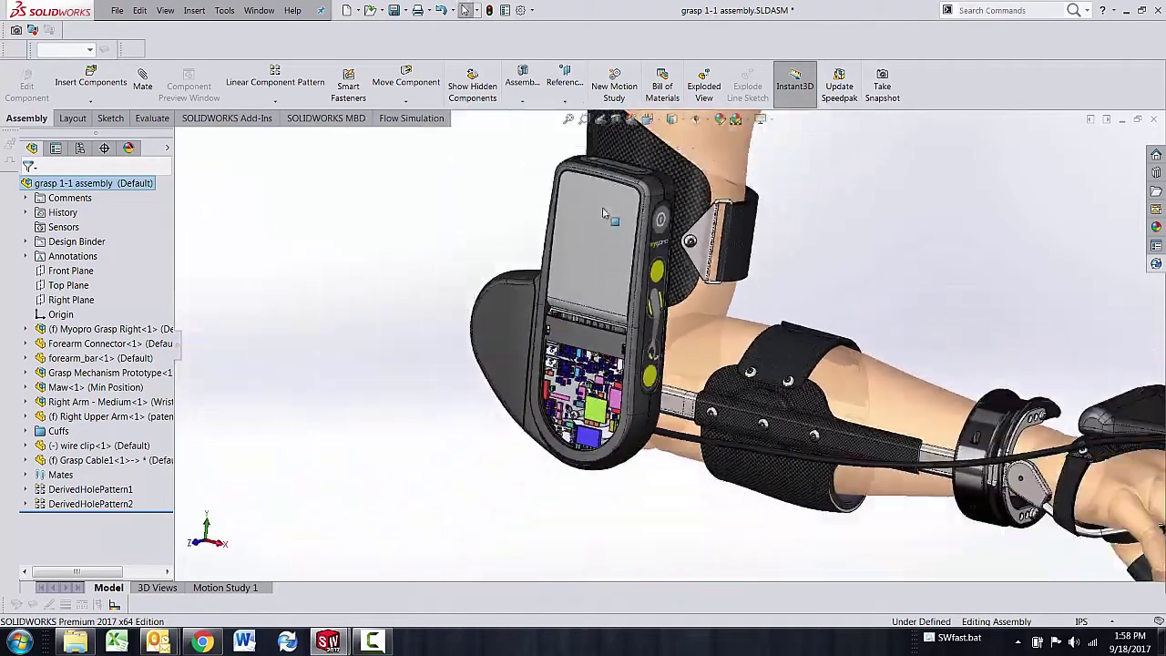
Show the hidden center cover and circuit board of the elbow unit again.
scroll(757, 305, up, 3)
scroll(741, 310, down, 5)
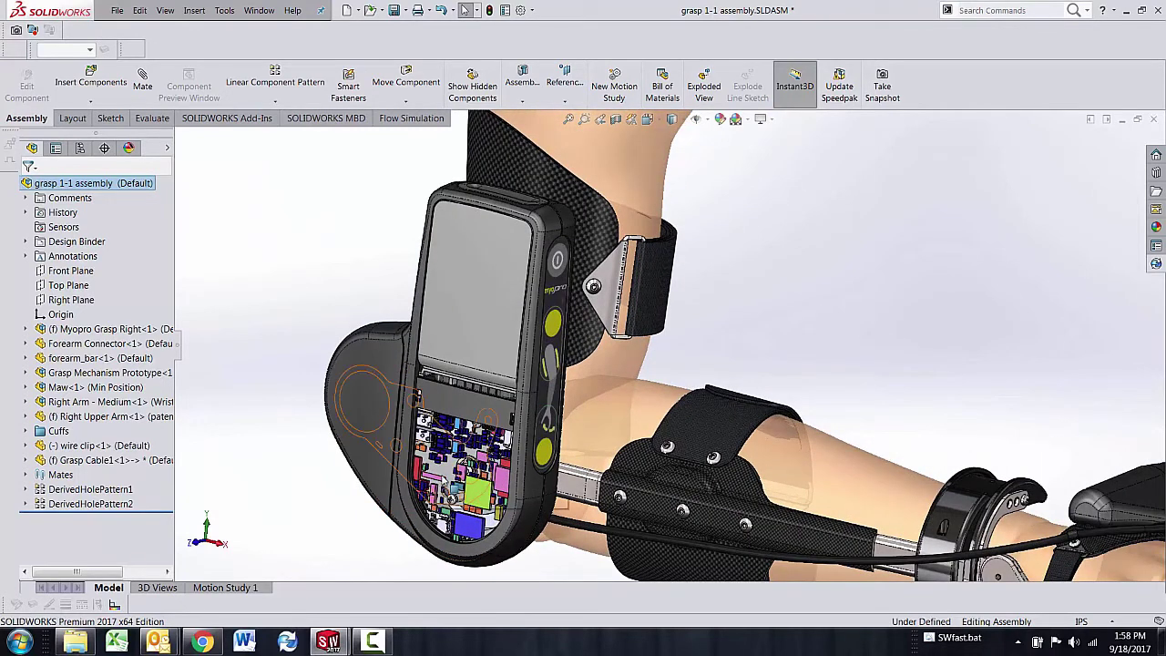
key(Tab)
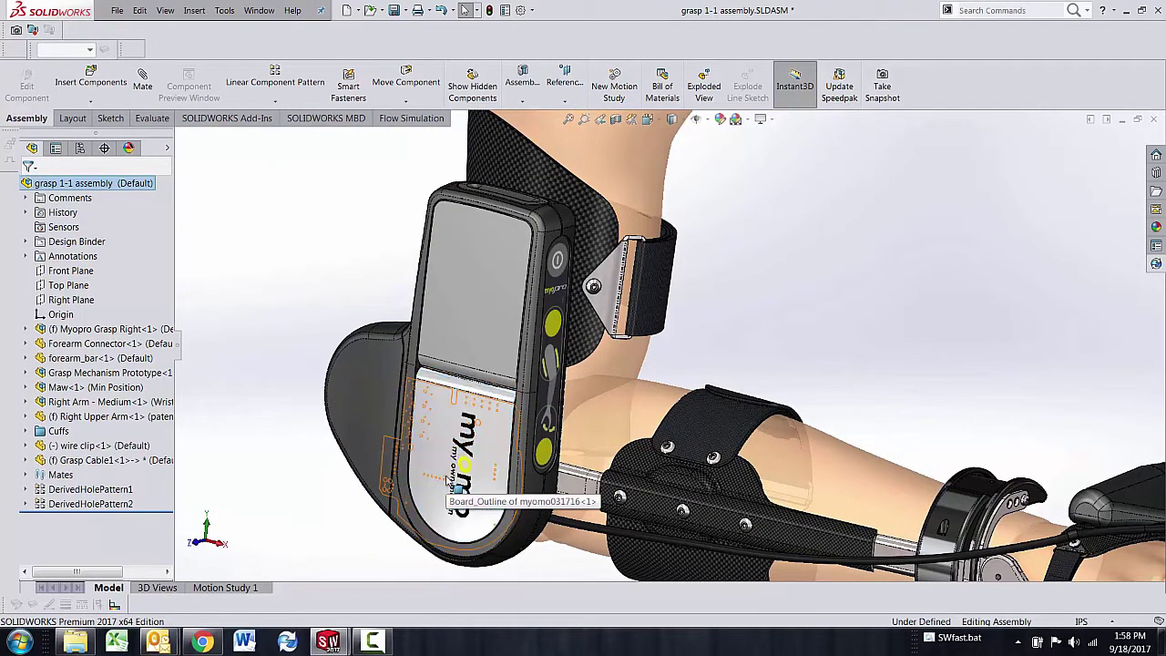
scroll(828, 468, up, 3)
scroll(793, 410, down, 2)
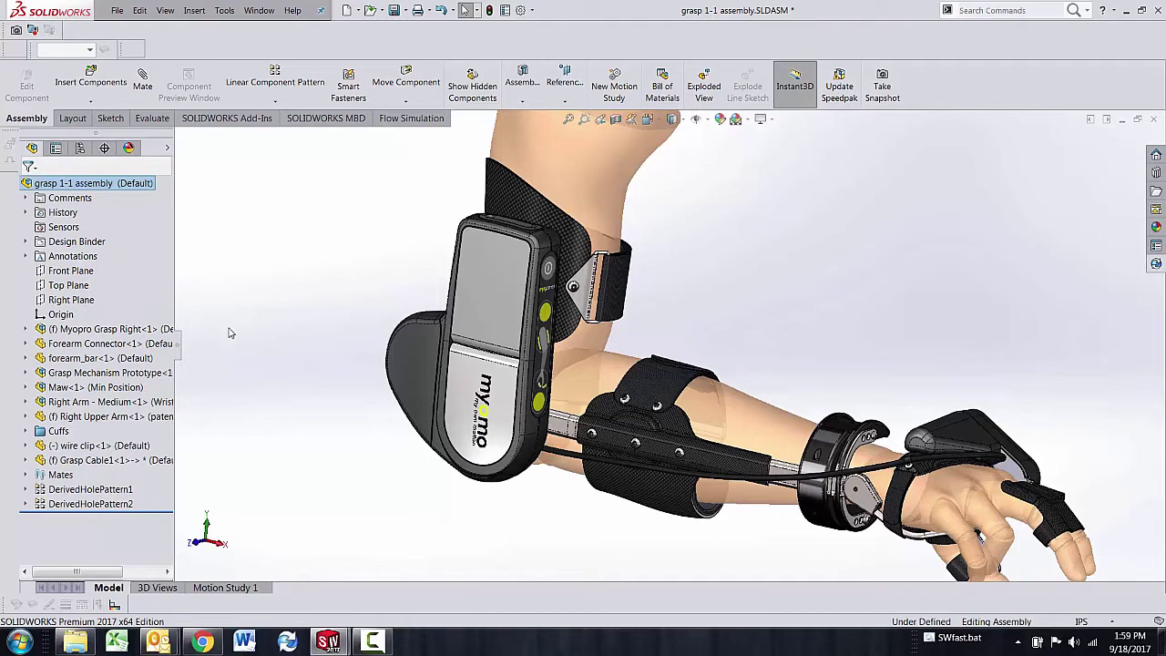
Create a graphics Speedpak for the Myopro Grasp Right subassembly.
right_click(87, 336)
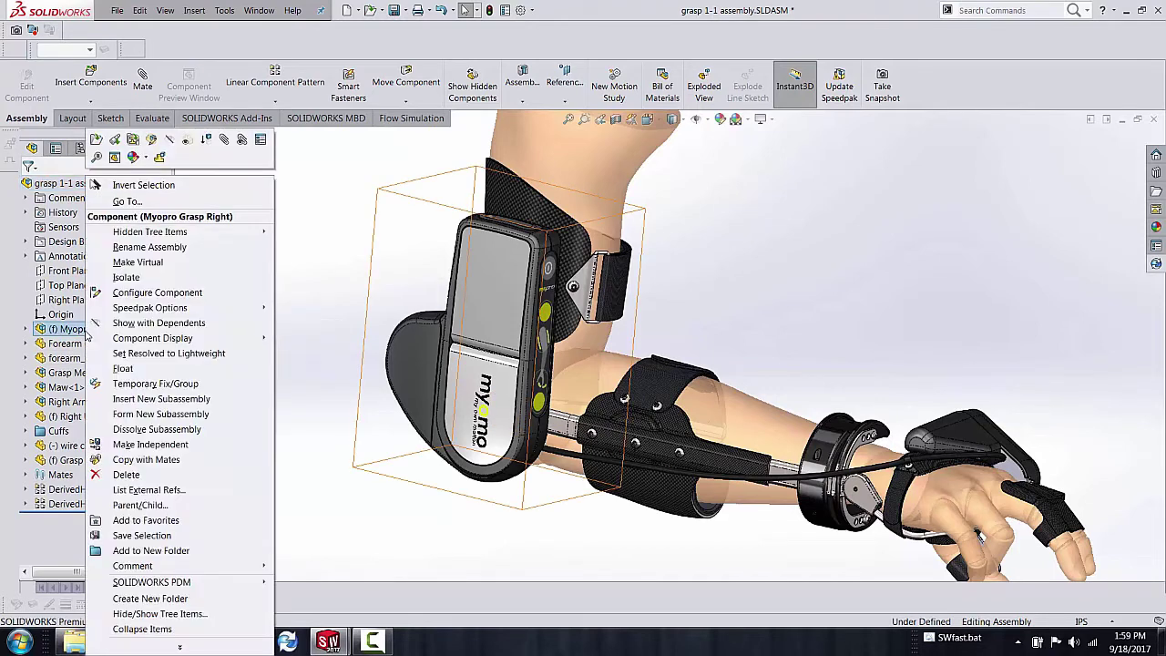
mouse_move(139, 312)
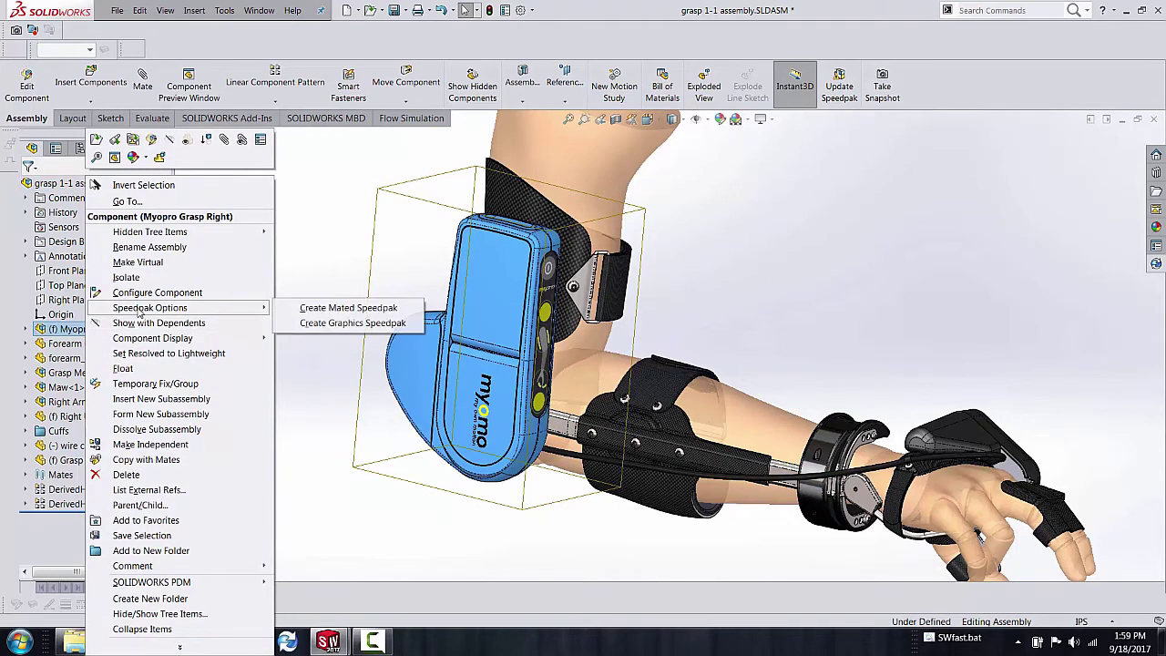
click(353, 324)
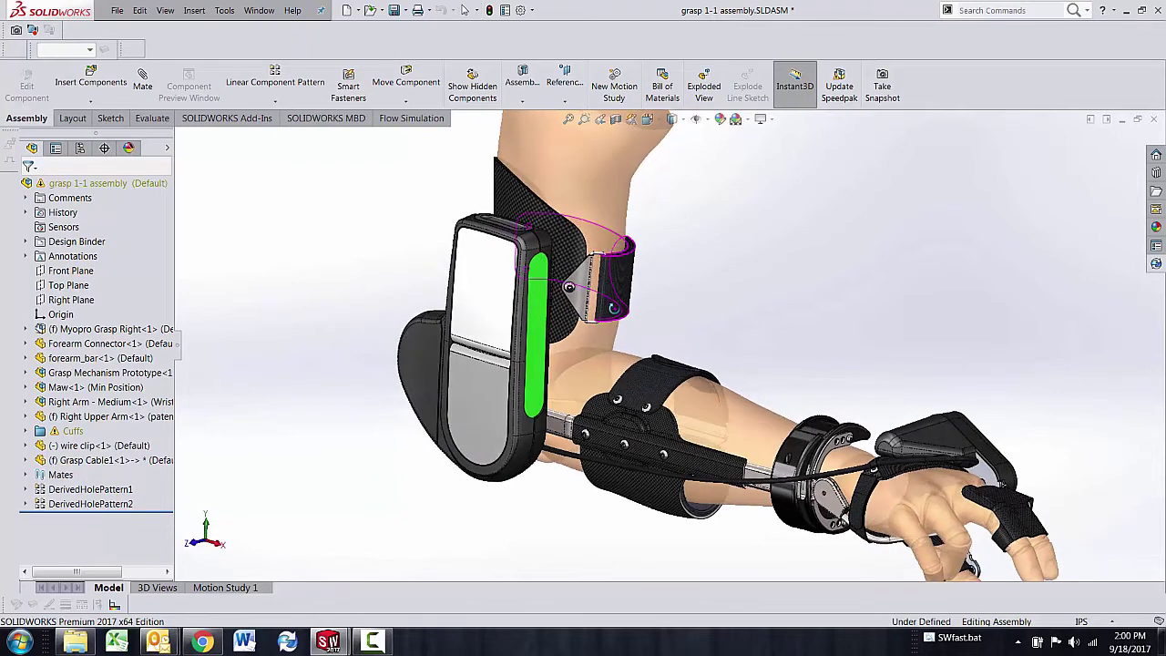
Review the comment and Speedpak options of the Myopro Grasp Right subassembly.
mouse_move(41, 333)
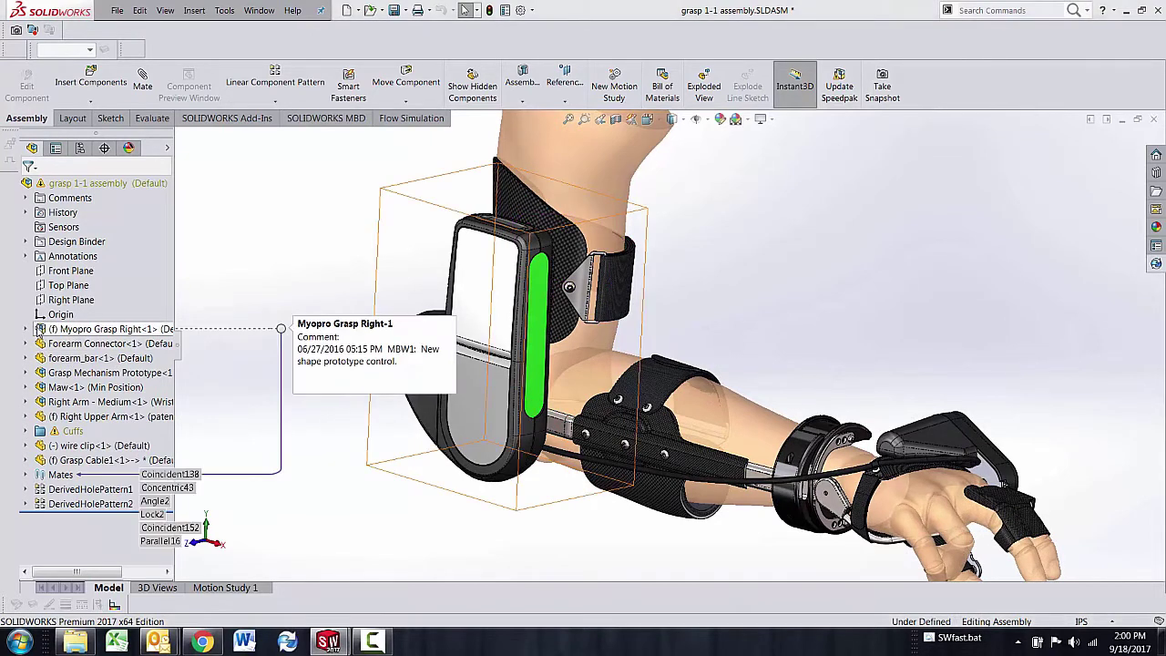
right_click(73, 333)
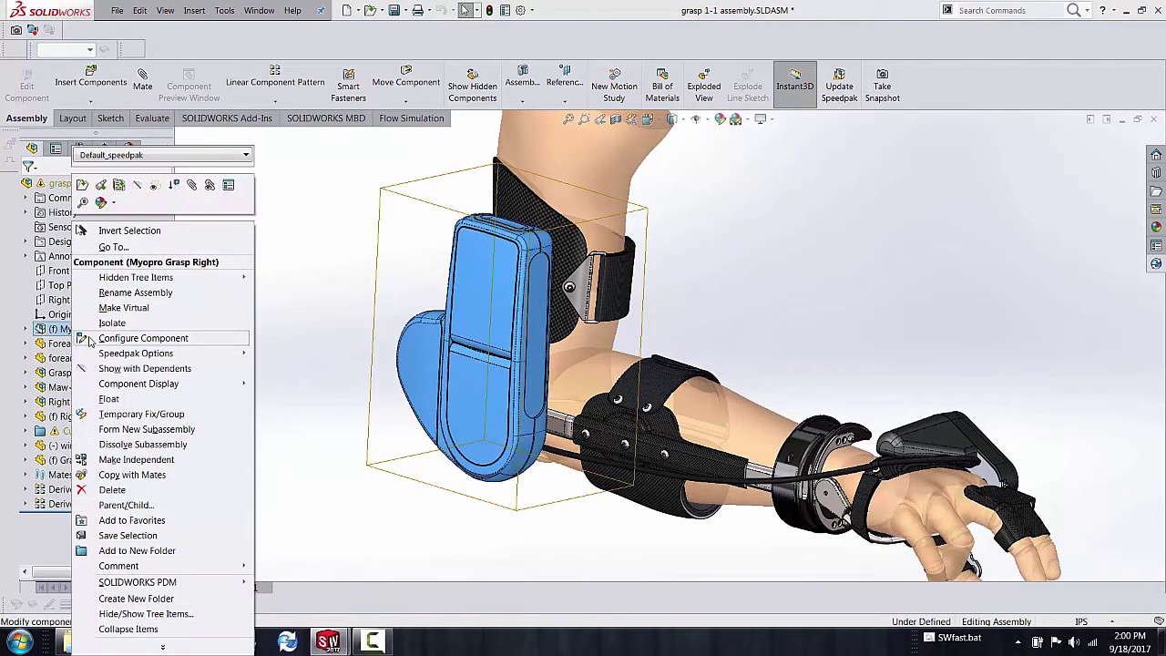
mouse_move(137, 353)
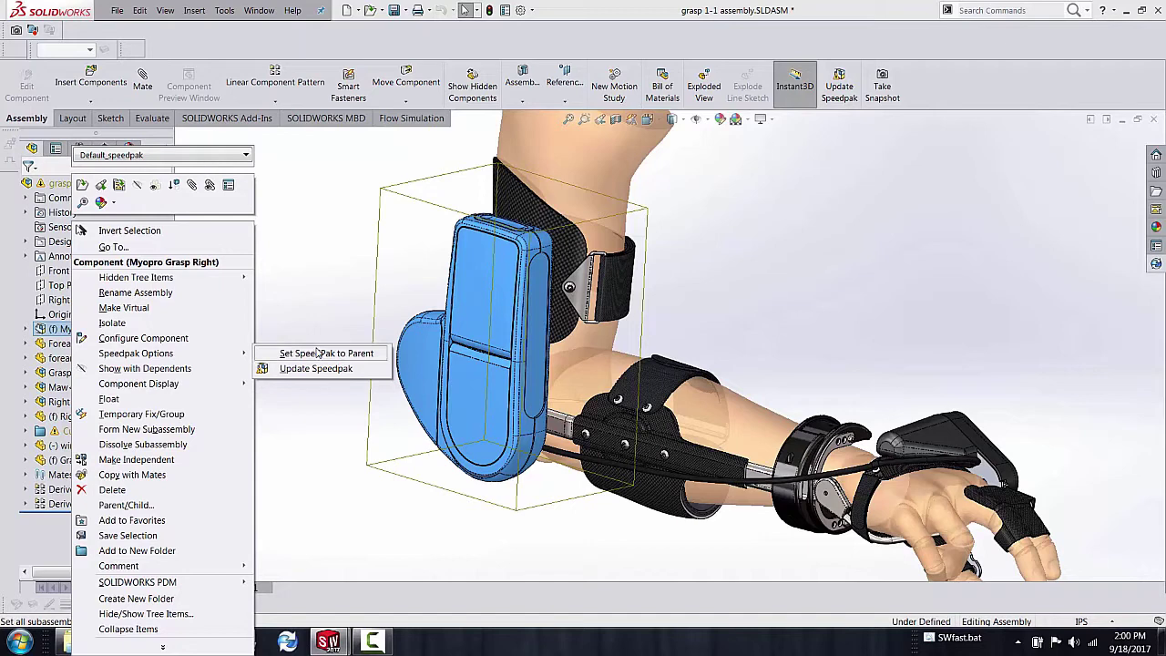
click(312, 317)
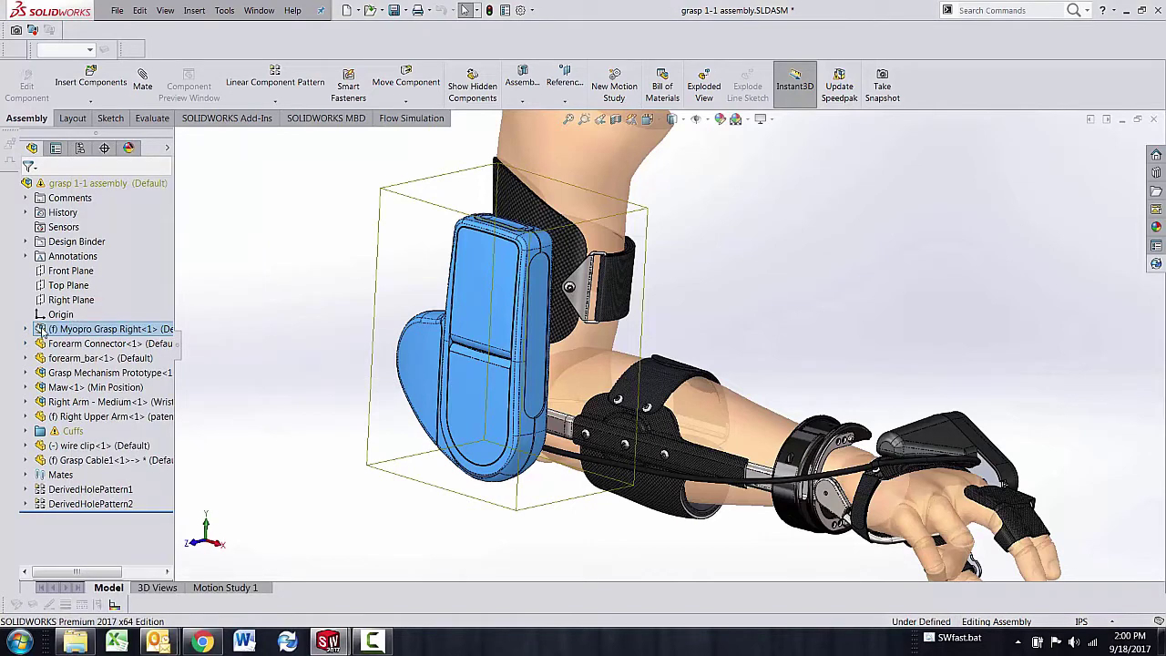
mouse_move(42, 337)
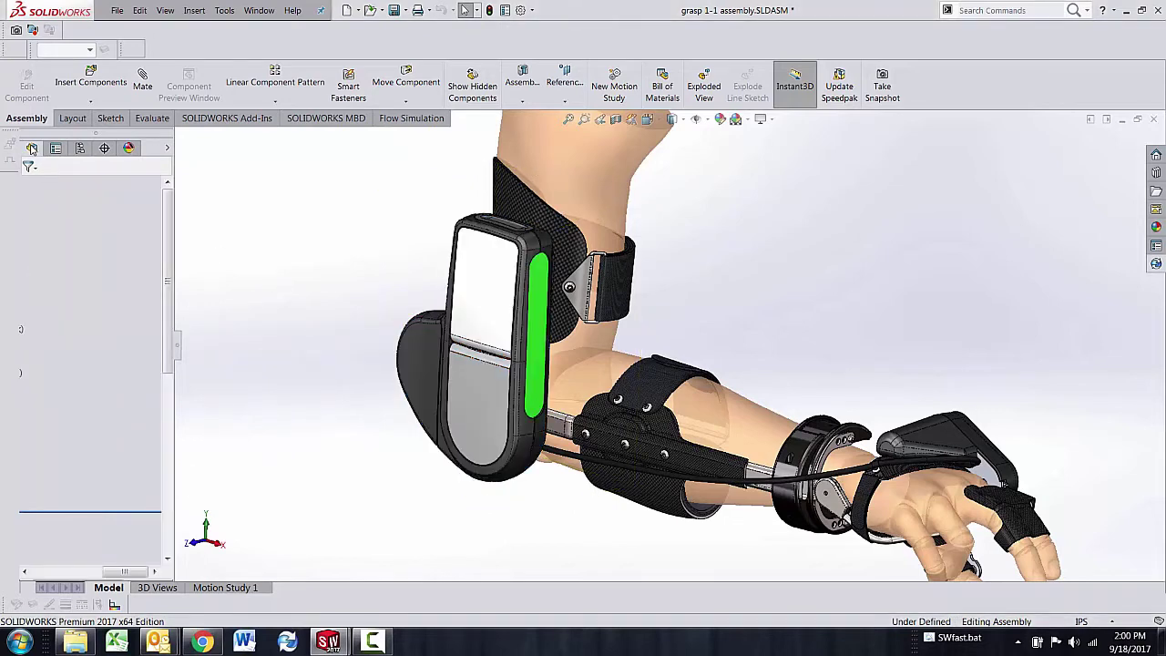
drag(123, 572, 52, 572)
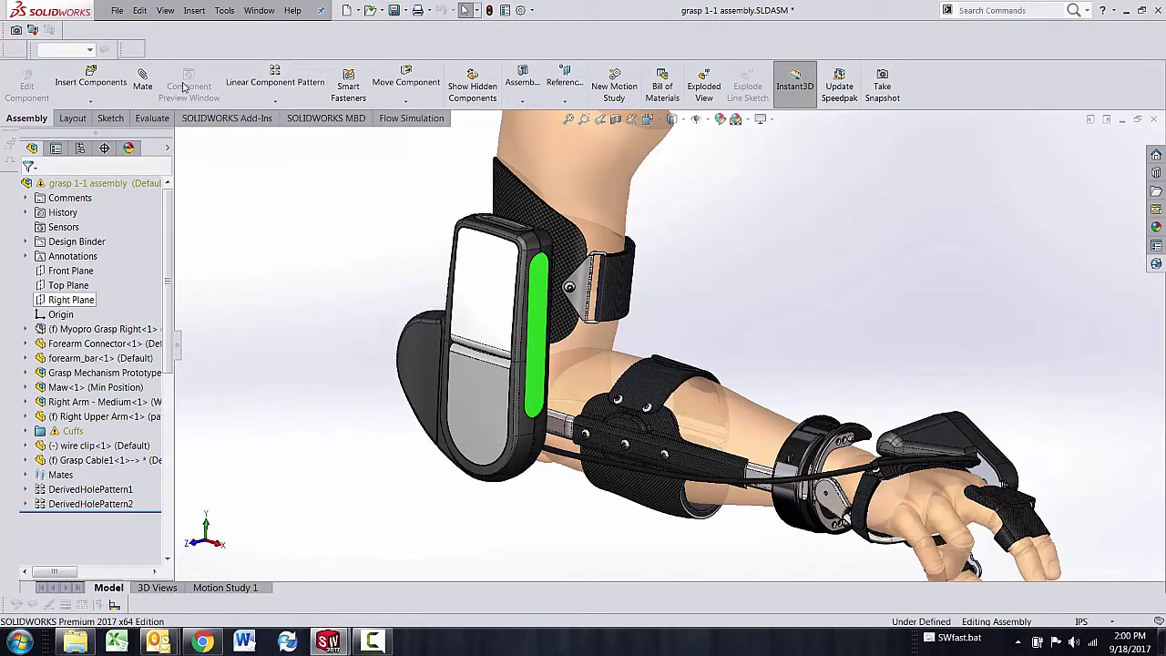
Close the grasp 1-1 assembly without saving its modified documents, and close the Myopro Grasp Right document.
click(1154, 119)
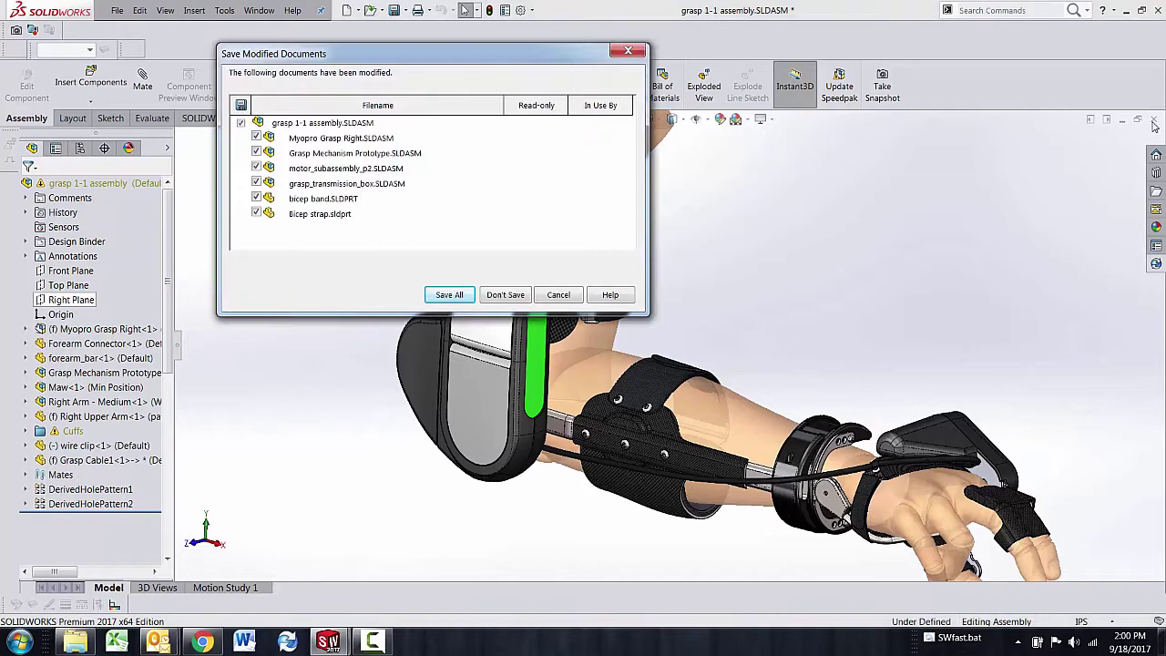
click(505, 295)
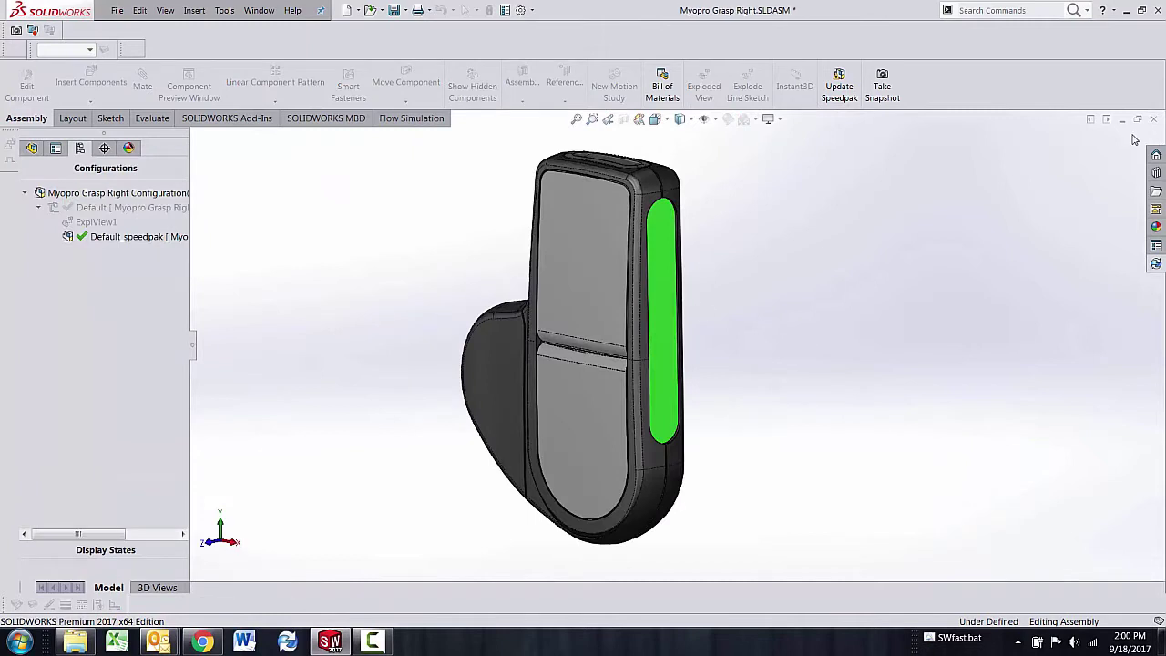
click(1153, 118)
click(497, 339)
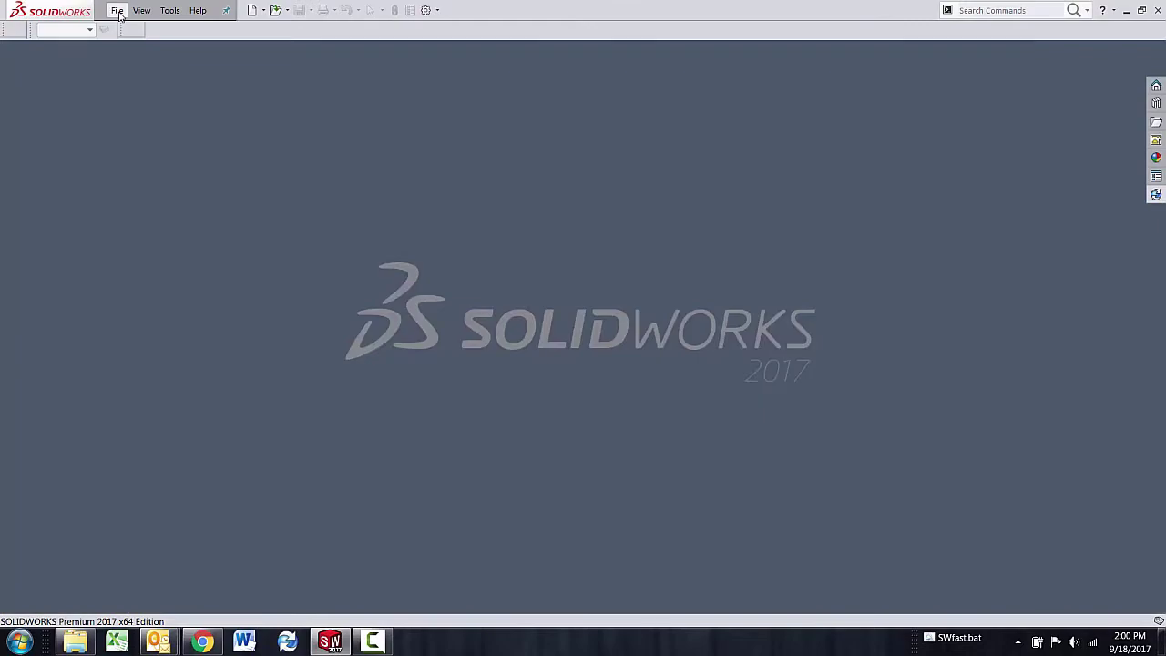
Filter the speedpak folder for top-level assemblies and open grasp 1-1 assembly.SLDASM in Resolved mode with Use Speedpak enabled.
click(119, 11)
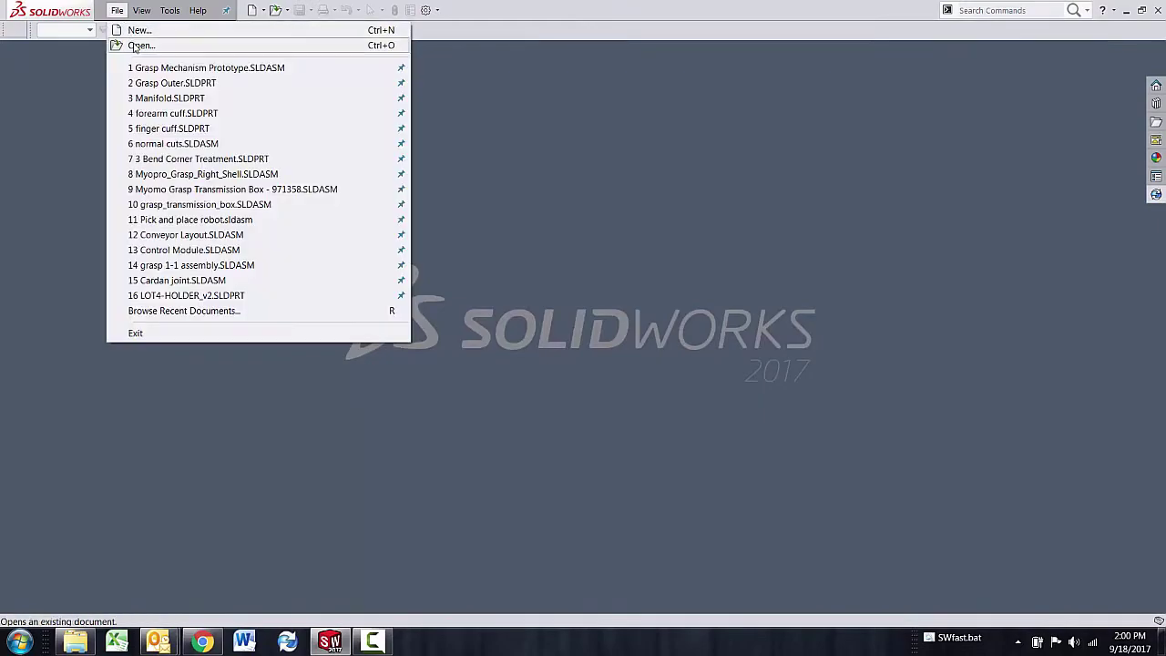
click(133, 42)
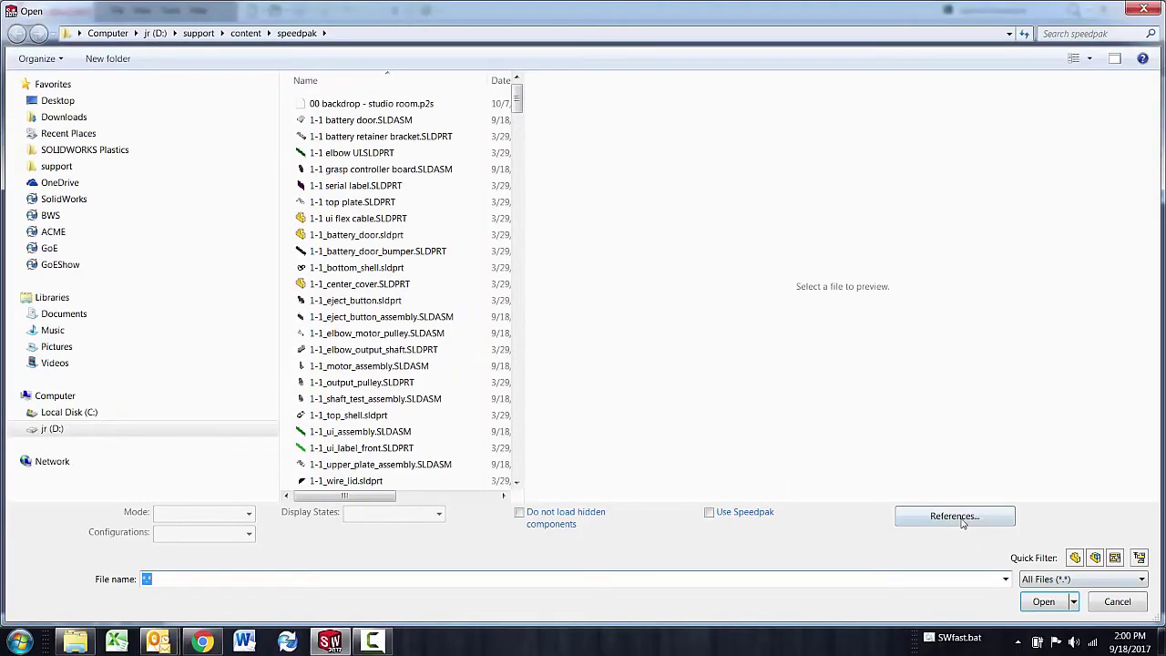
click(1139, 558)
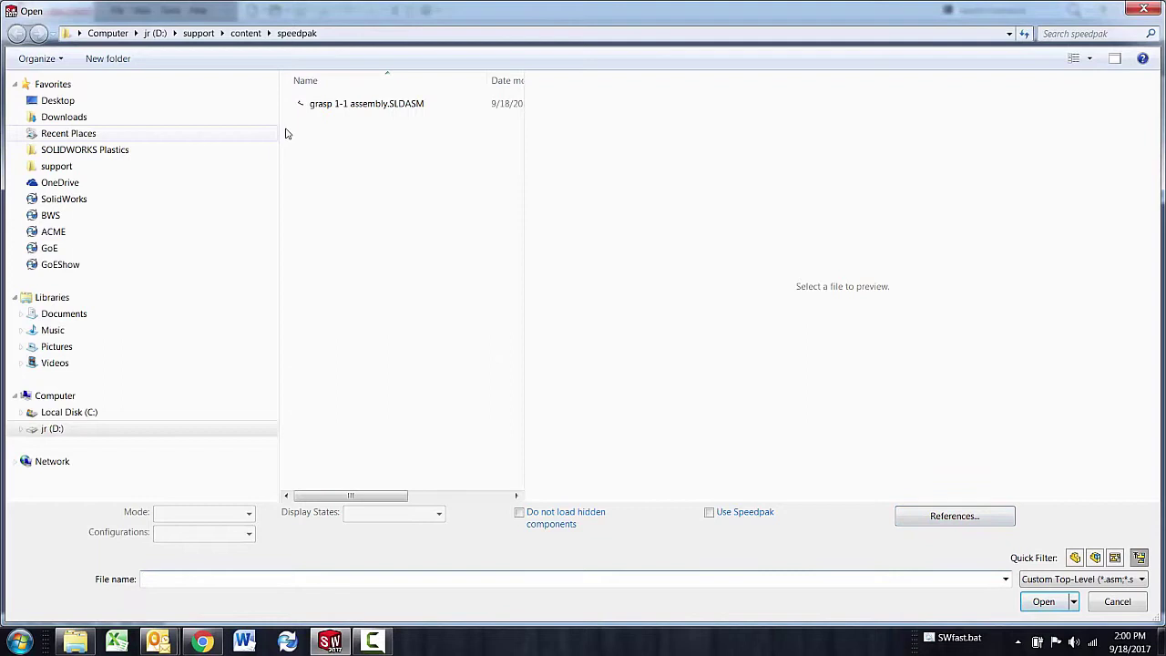
click(335, 106)
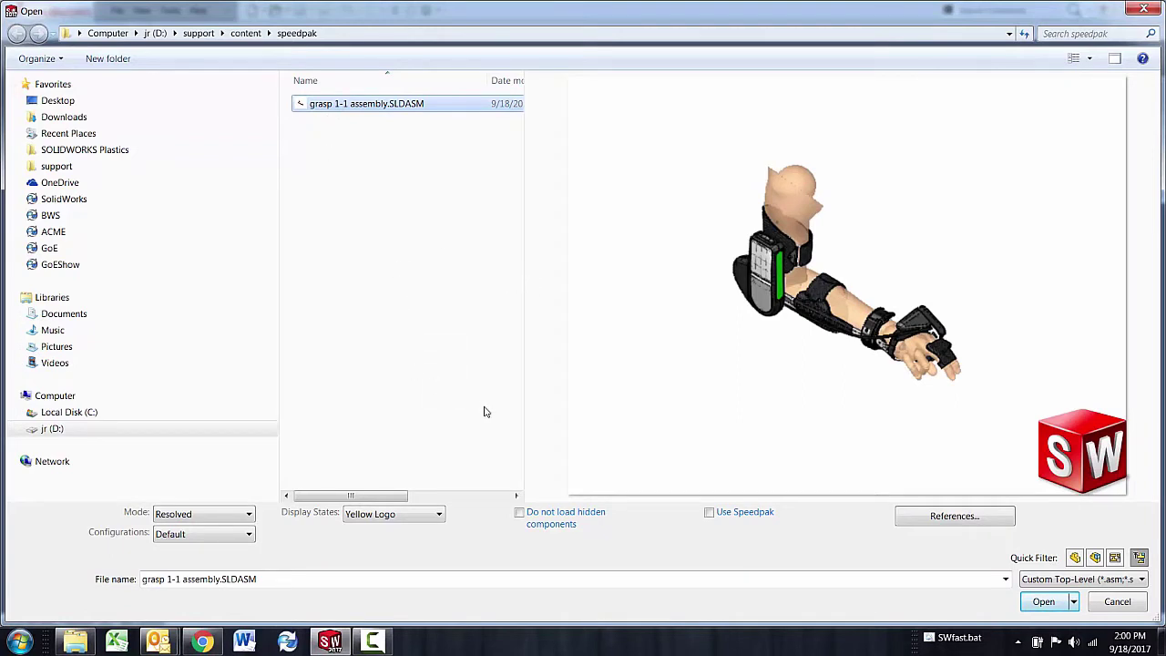
click(710, 513)
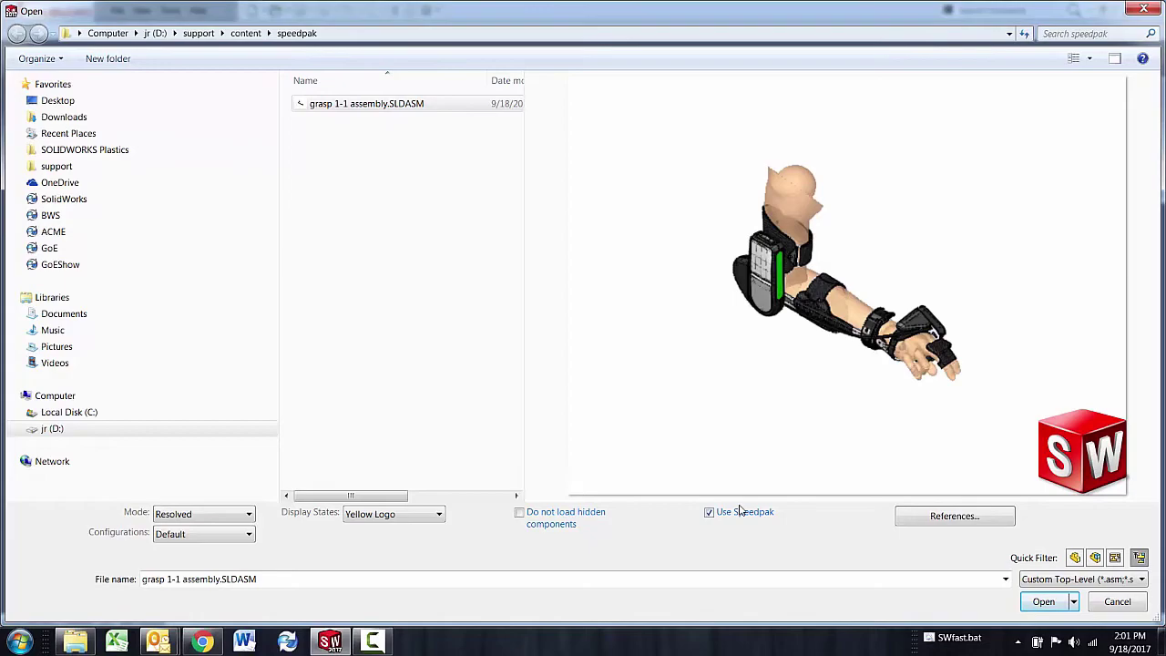
click(1039, 602)
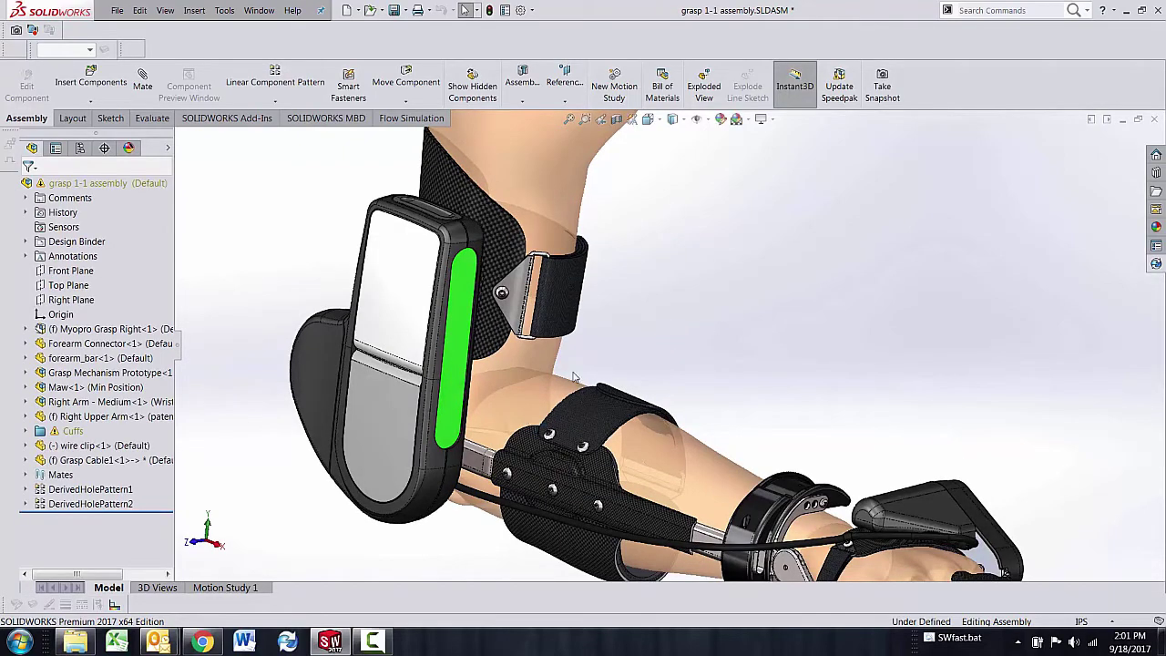
Examine the Speedpak version of the elbow unit from several angles and its Myopro Grasp Right tree entry.
middle_drag(575, 376, 438, 277)
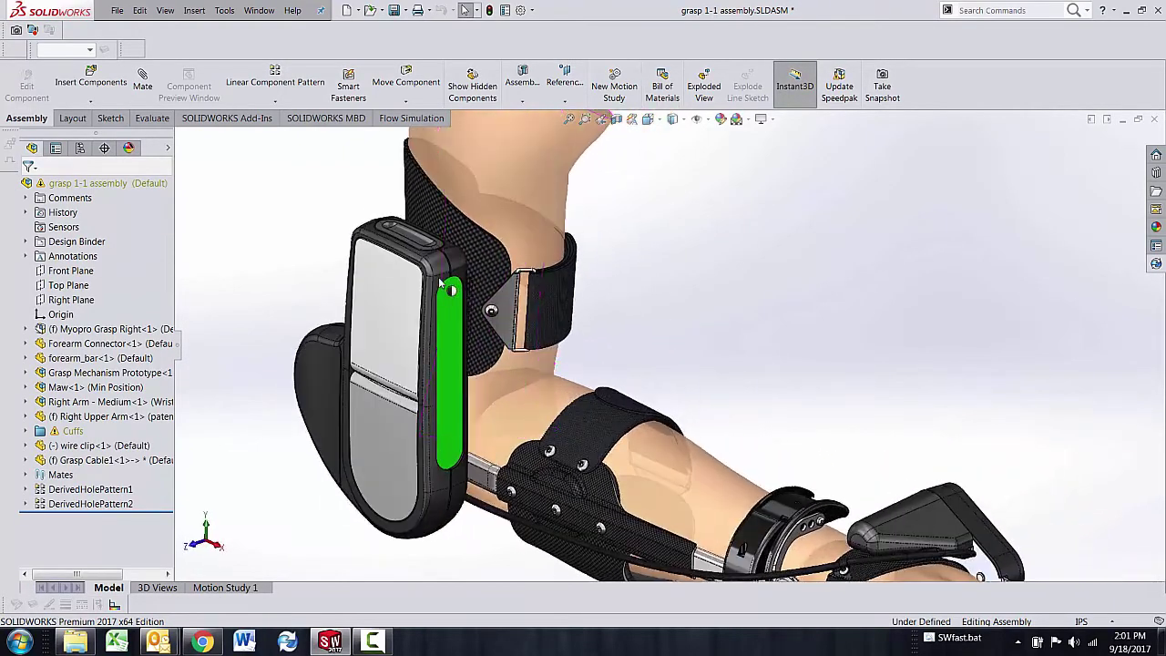
scroll(443, 301, up, 3)
scroll(443, 301, down, 2)
scroll(652, 394, up, 2)
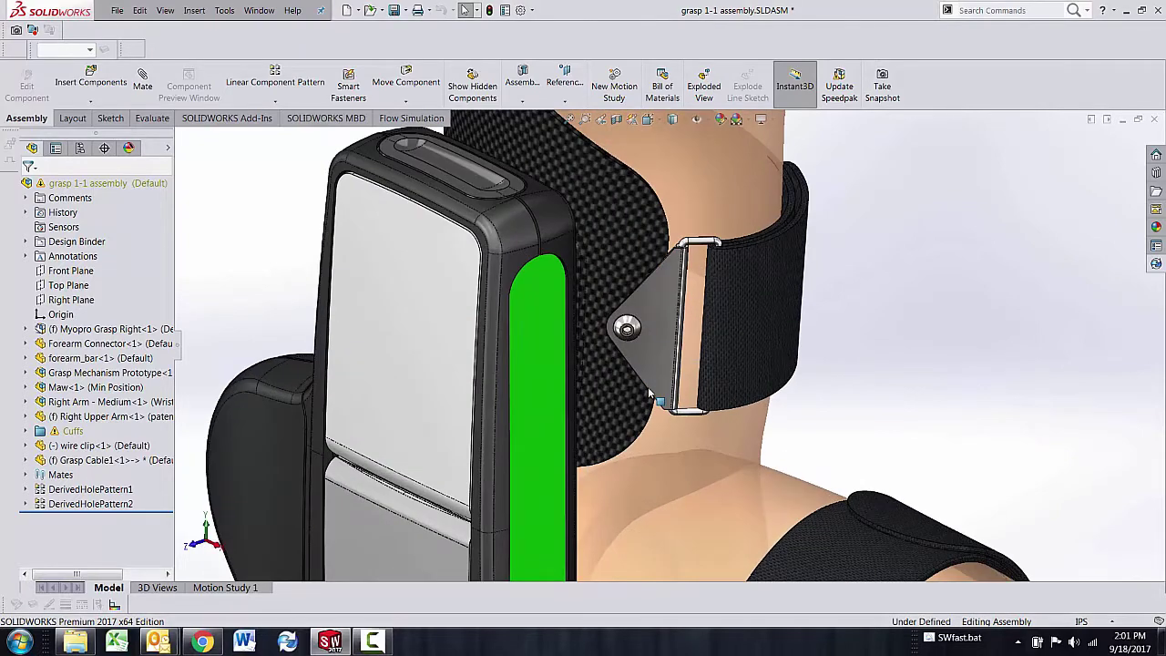
scroll(651, 394, up, 1)
scroll(647, 387, down, 4)
middle_drag(648, 387, 583, 344)
scroll(583, 342, up, 2)
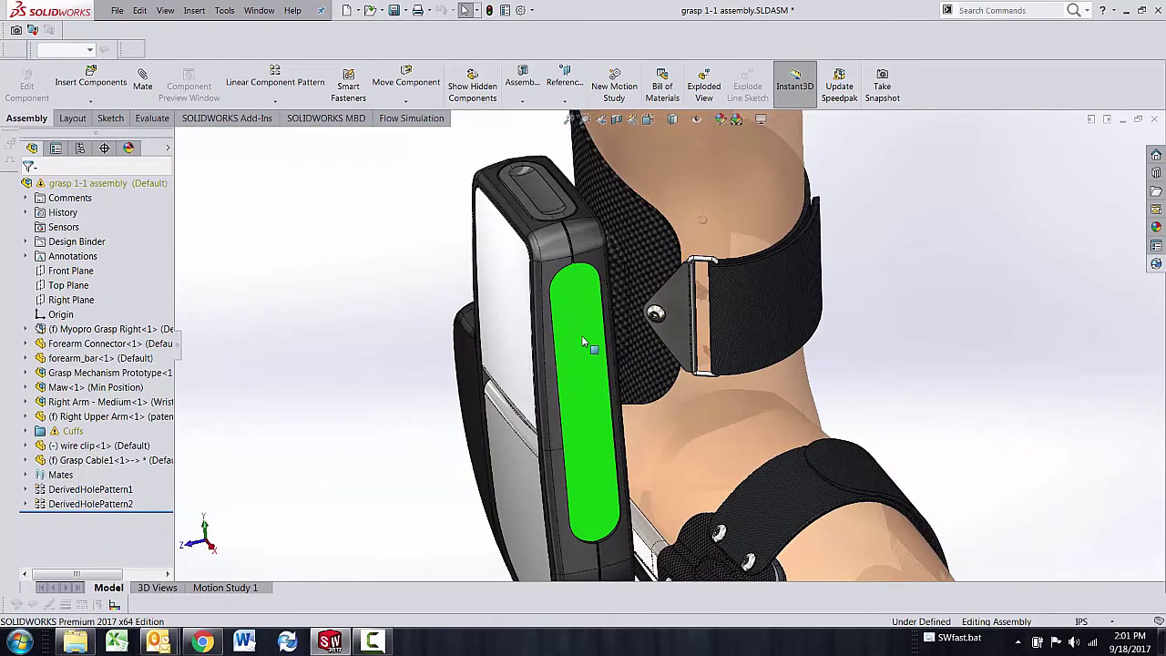
middle_drag(581, 391, 586, 342)
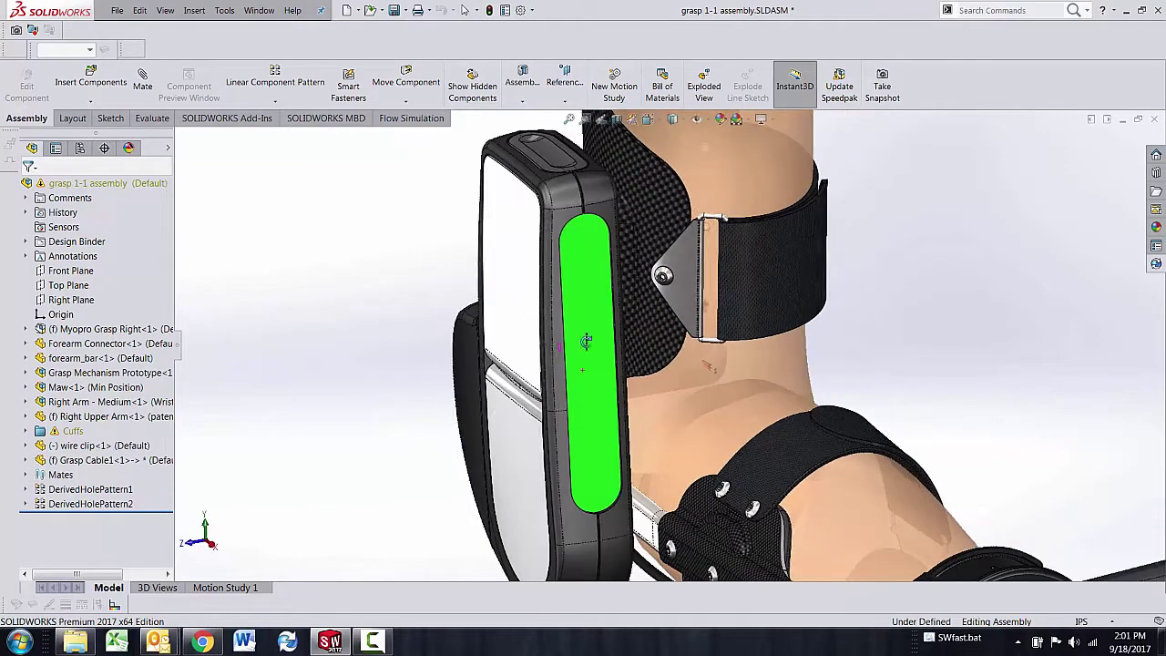
scroll(586, 342, up, 1)
scroll(684, 274, down, 1)
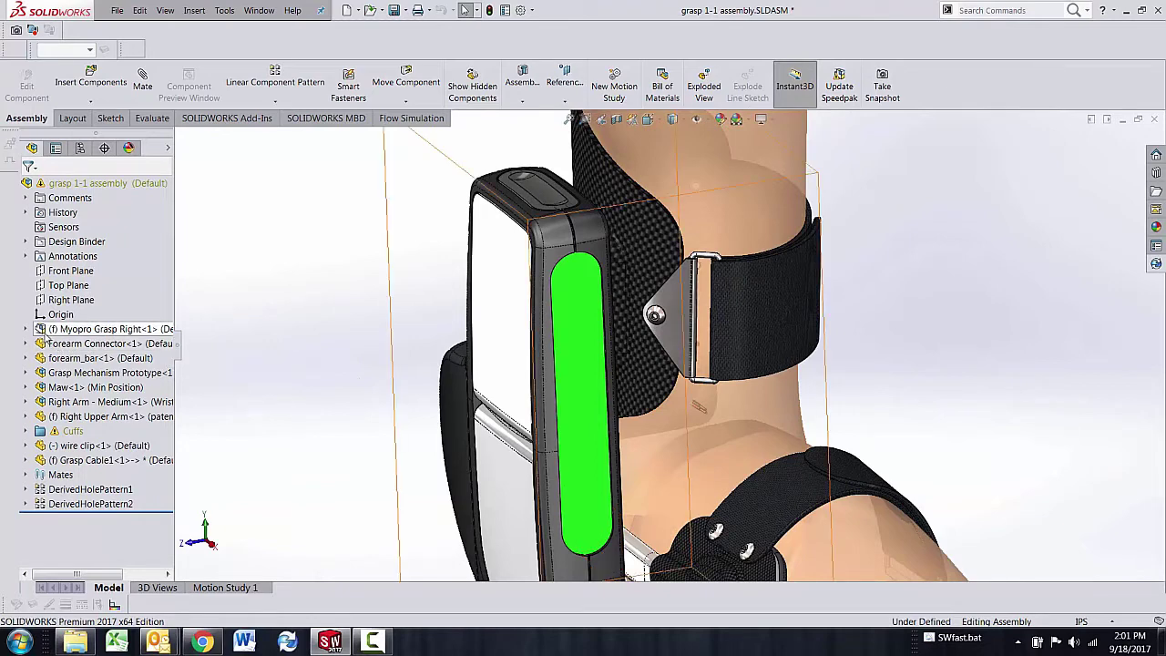
mouse_move(42, 336)
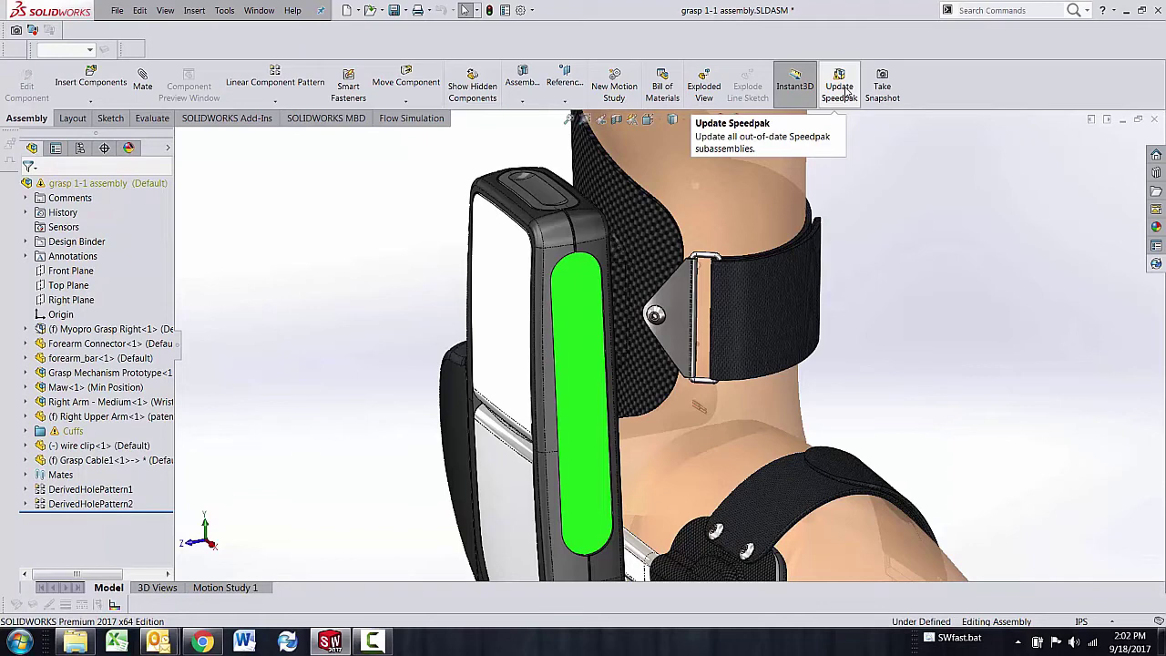
Create a graphics Speedpak for the Right Arm - Medium subassembly in the grasp 1-1 assembly.
mouse_move(87, 425)
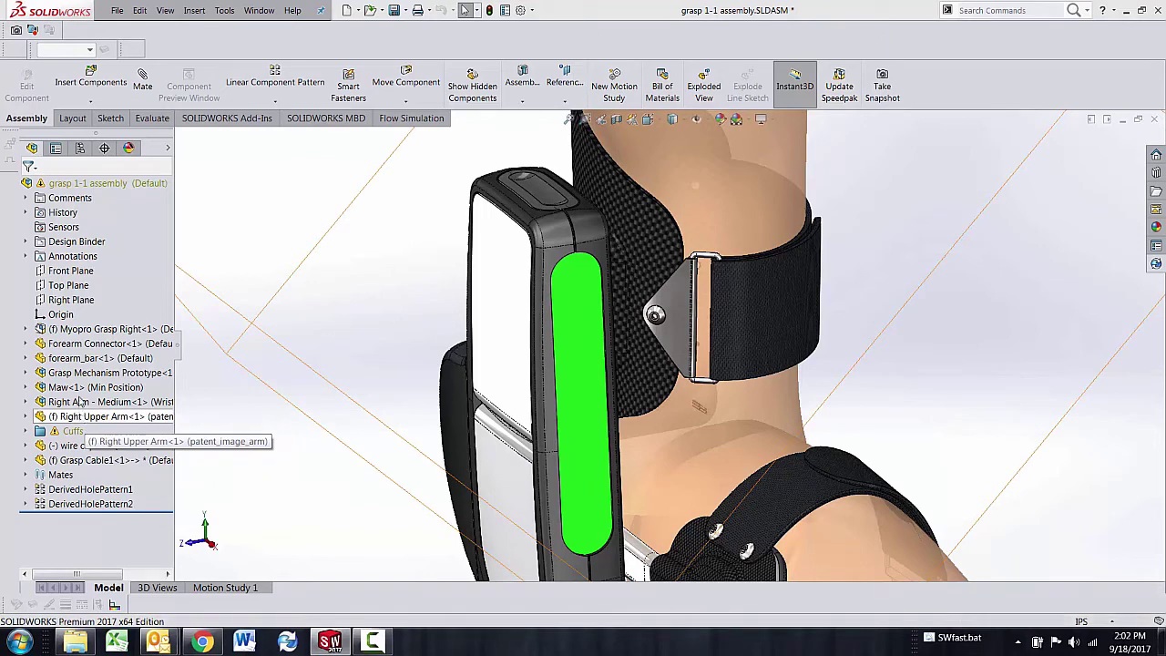
mouse_move(64, 405)
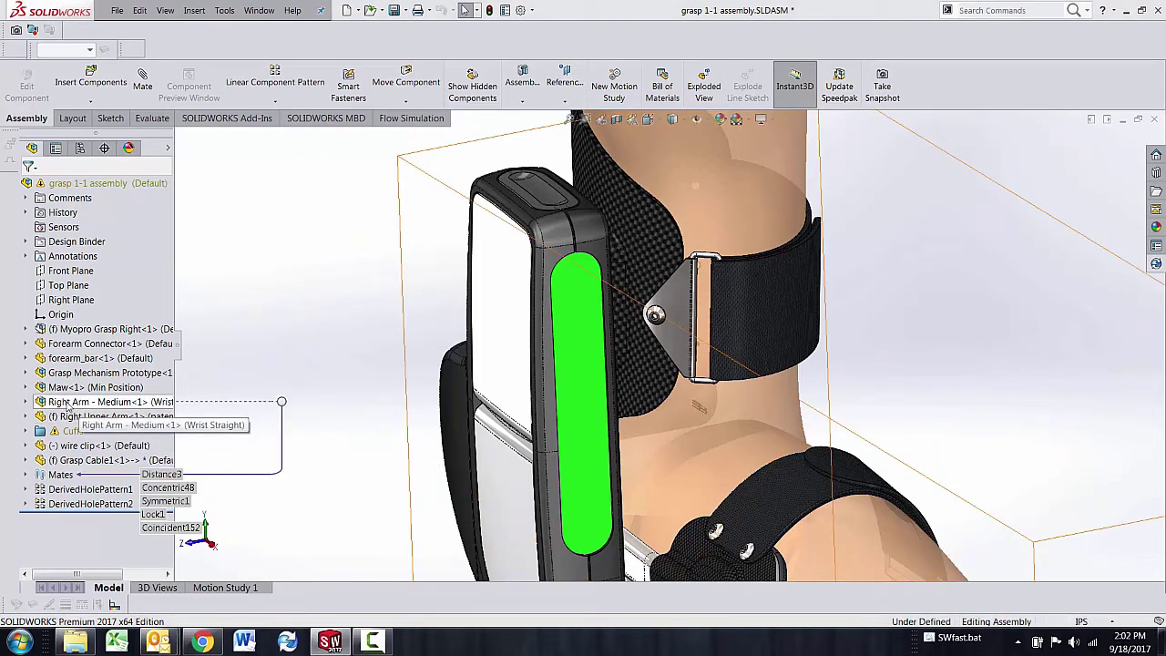
right_click(57, 405)
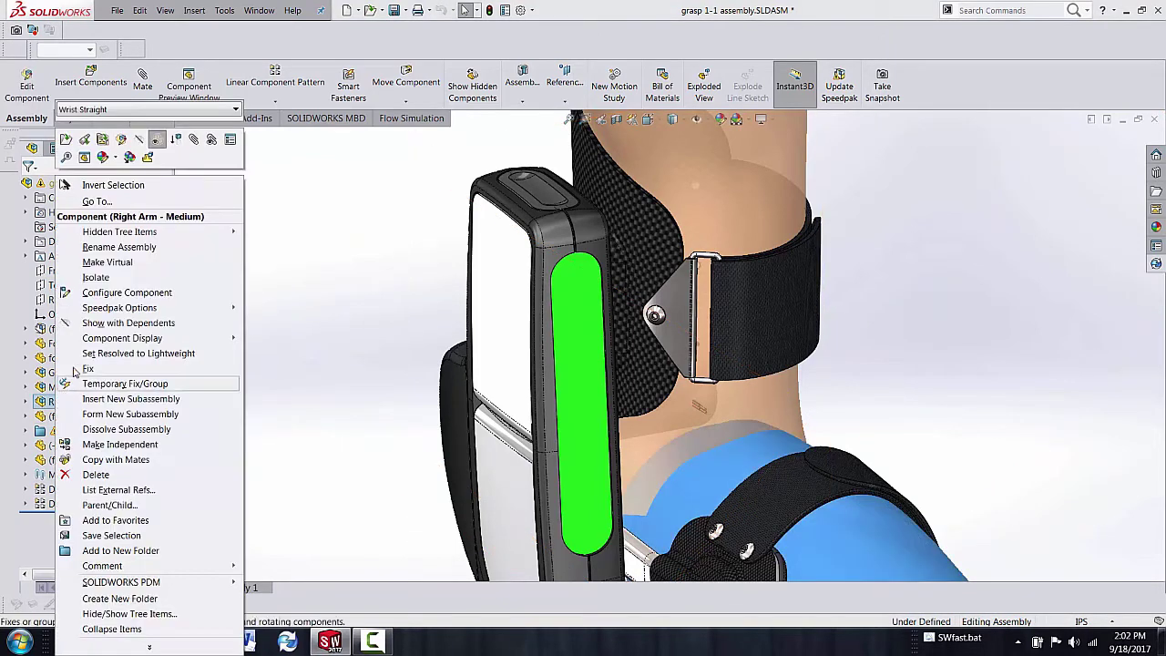
mouse_move(128, 314)
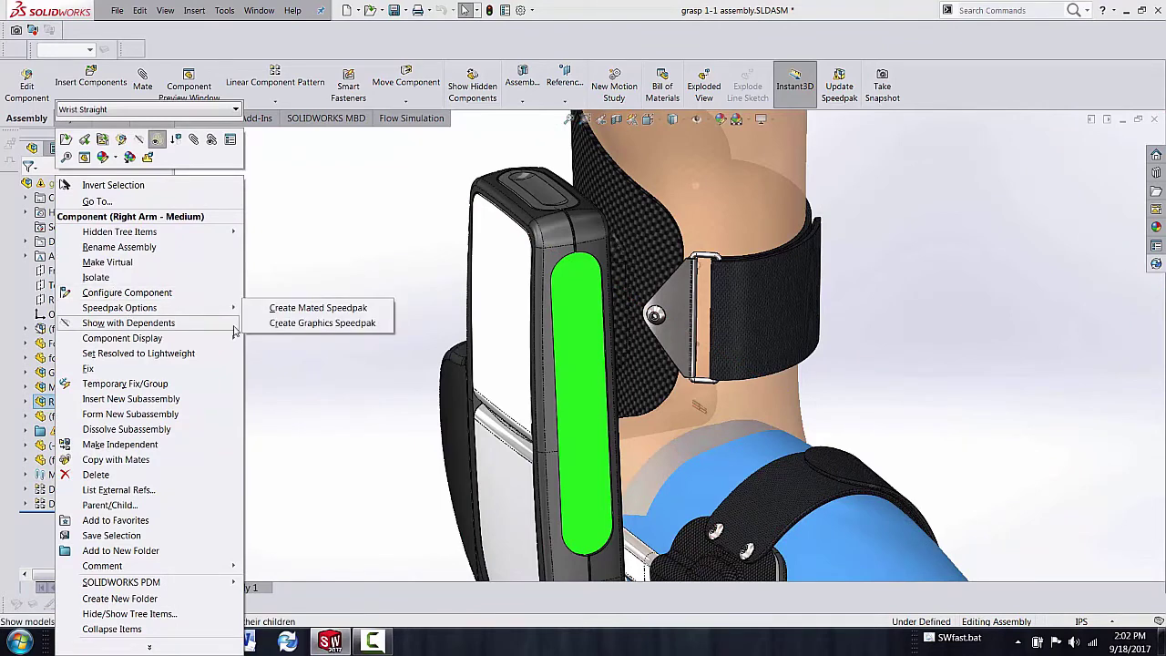
click(335, 325)
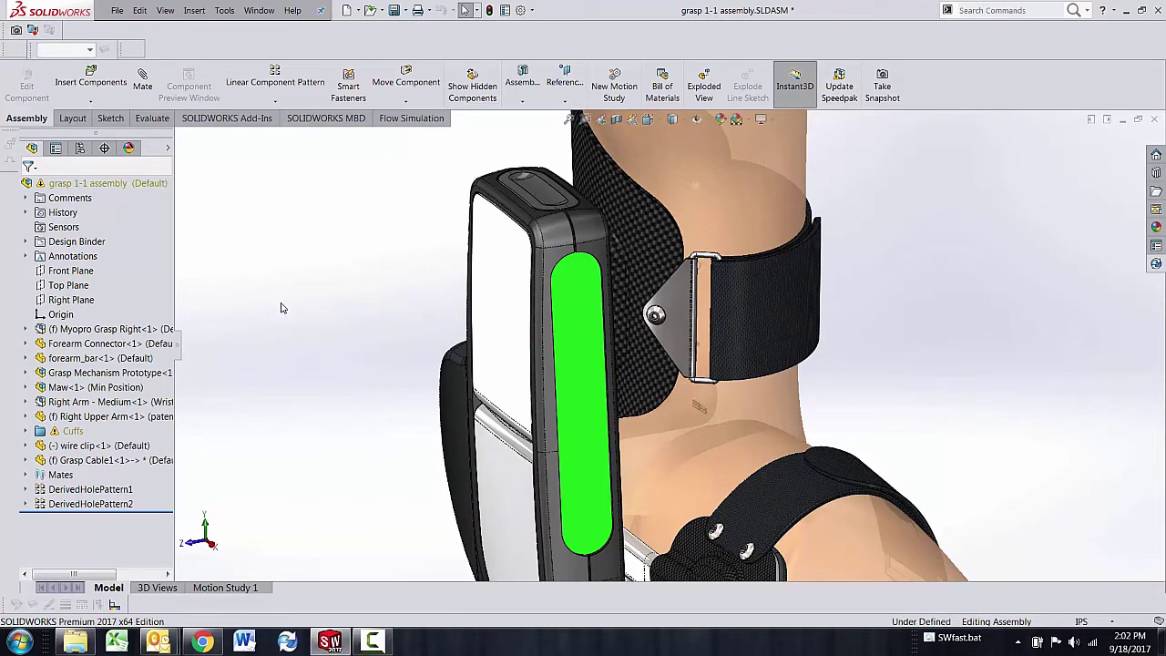
Set the Myopro Grasp Right subassembly from its SpeedPak back to its parent configuration.
middle_drag(294, 312, 312, 304)
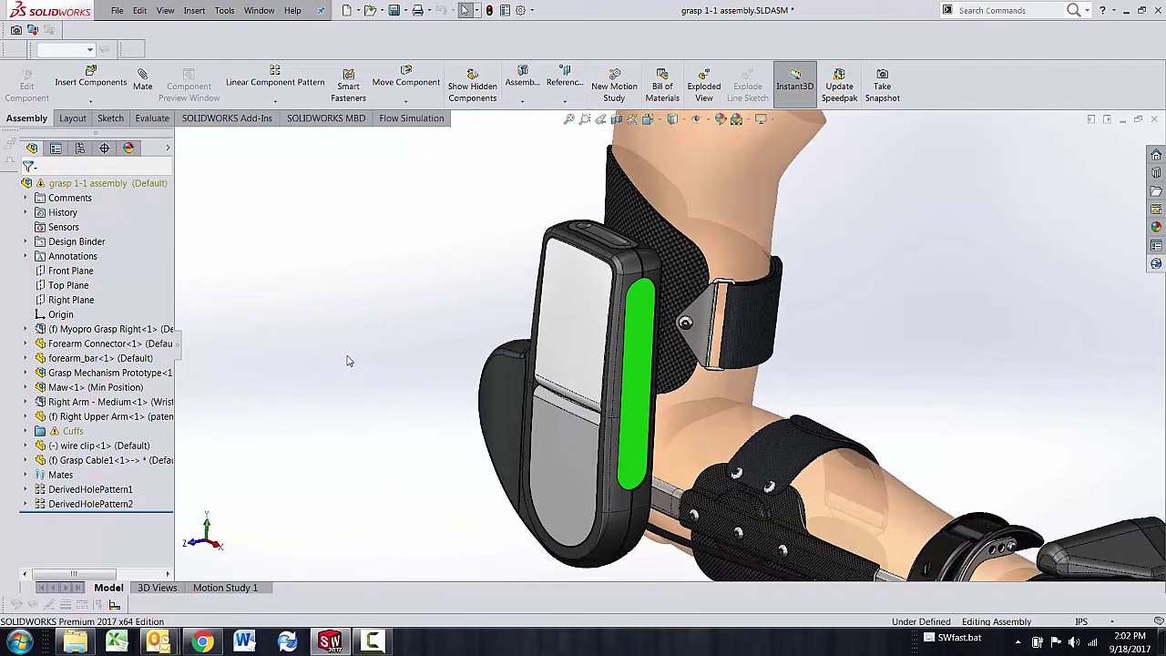
middle_drag(887, 391, 757, 316)
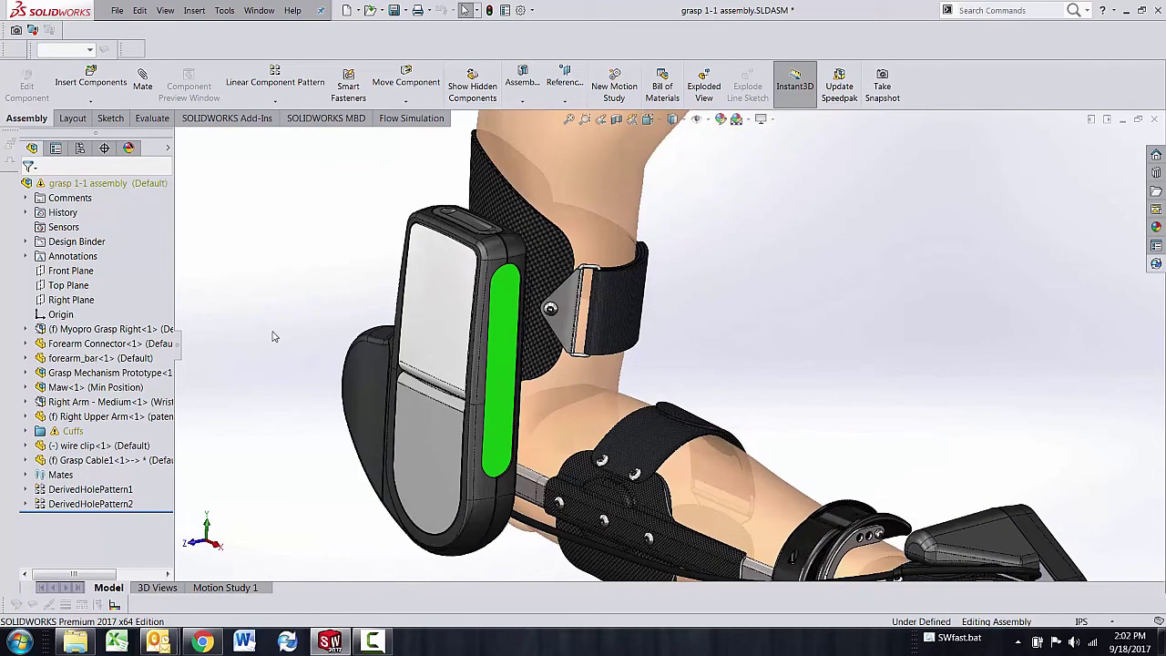
mouse_move(118, 337)
mouse_move(162, 329)
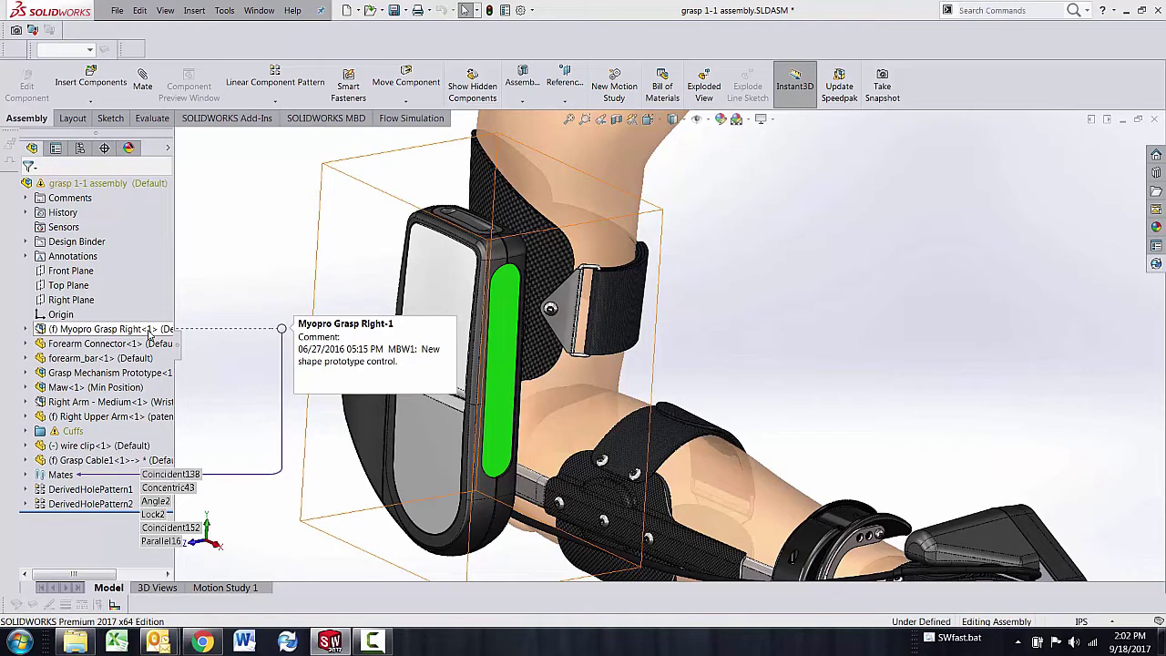
right_click(148, 331)
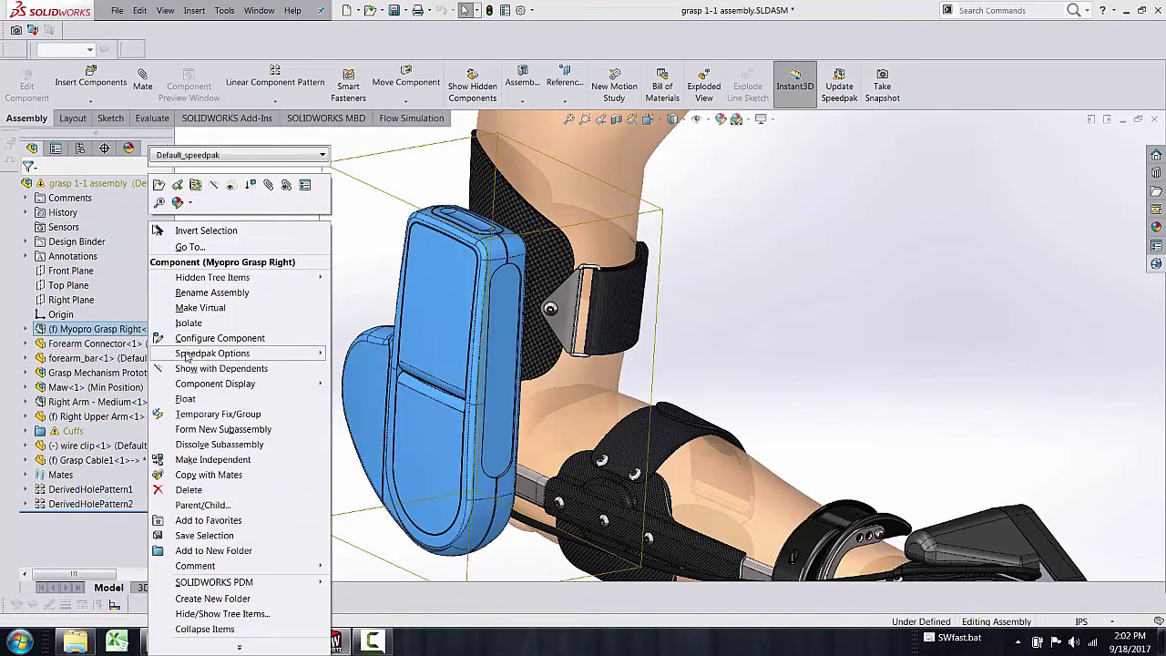
mouse_move(192, 360)
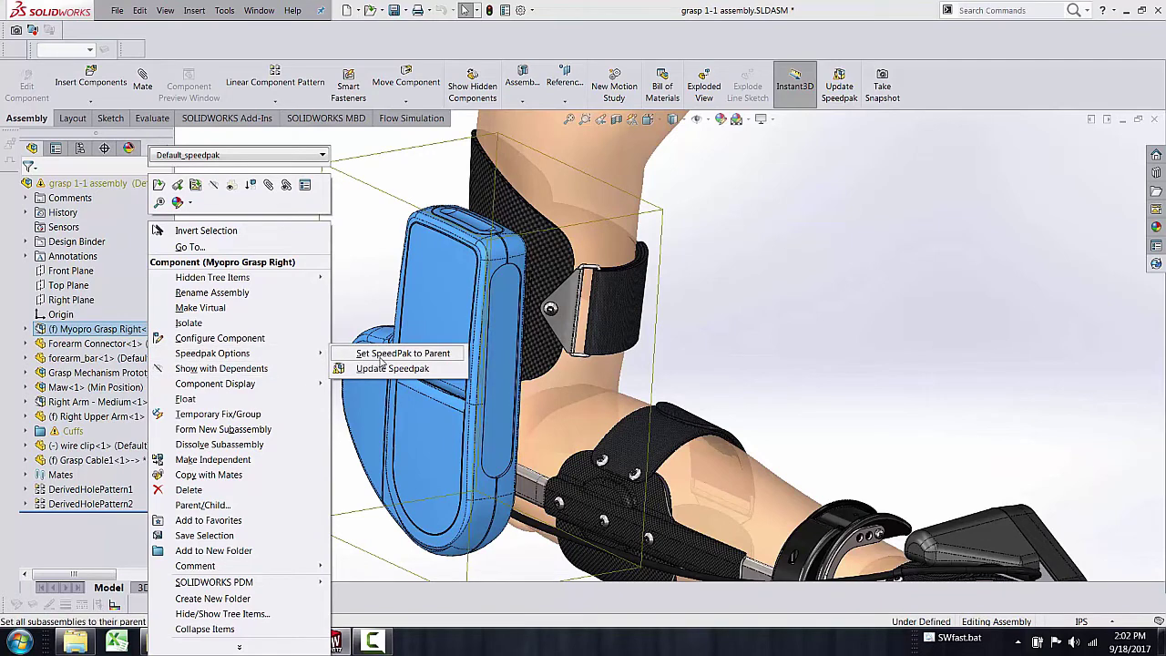
click(381, 355)
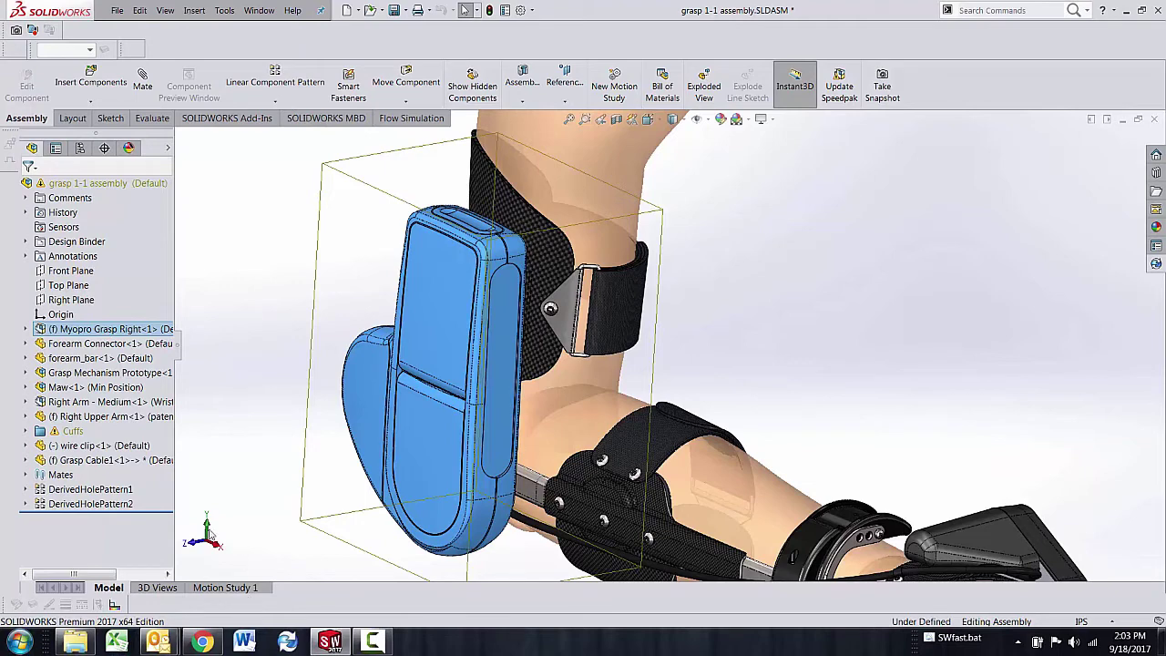
key(Escape)
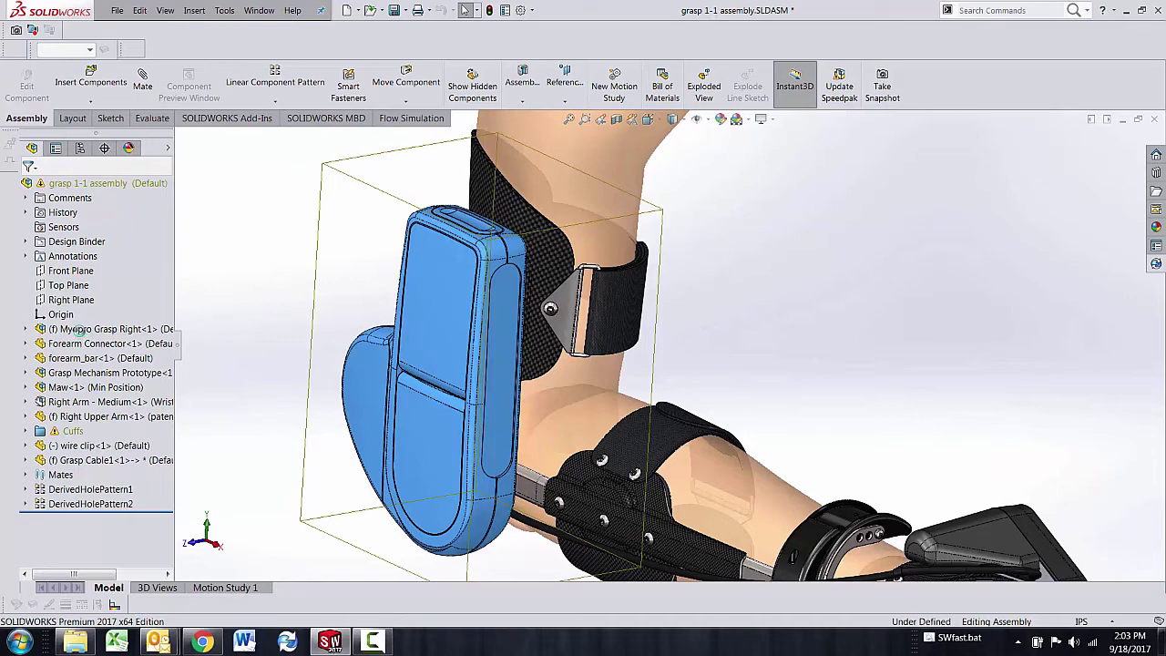
Check the Speedpak options of the Myopro Grasp Right subassembly and open it in its own window.
right_click(79, 331)
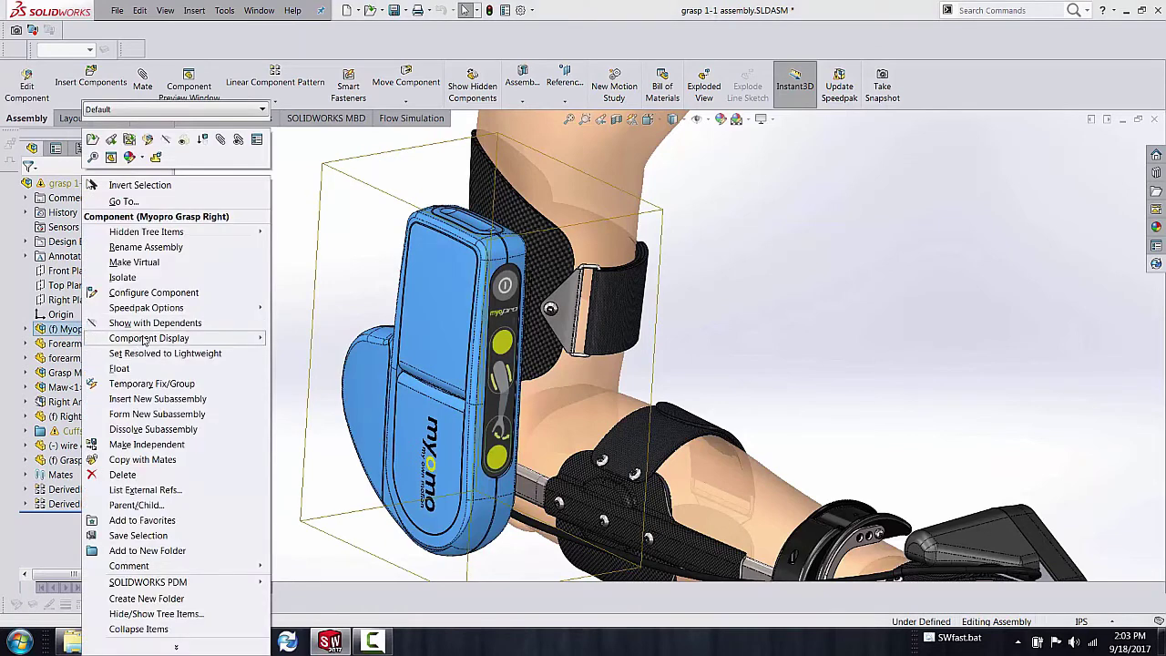
mouse_move(155, 311)
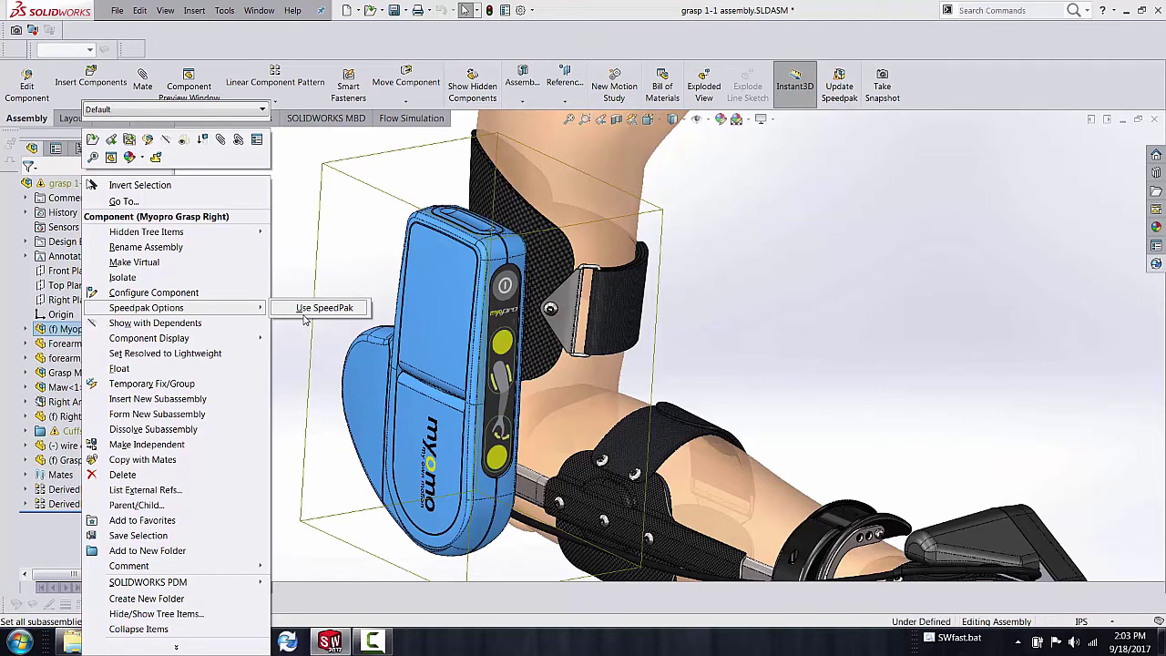
right_click(71, 330)
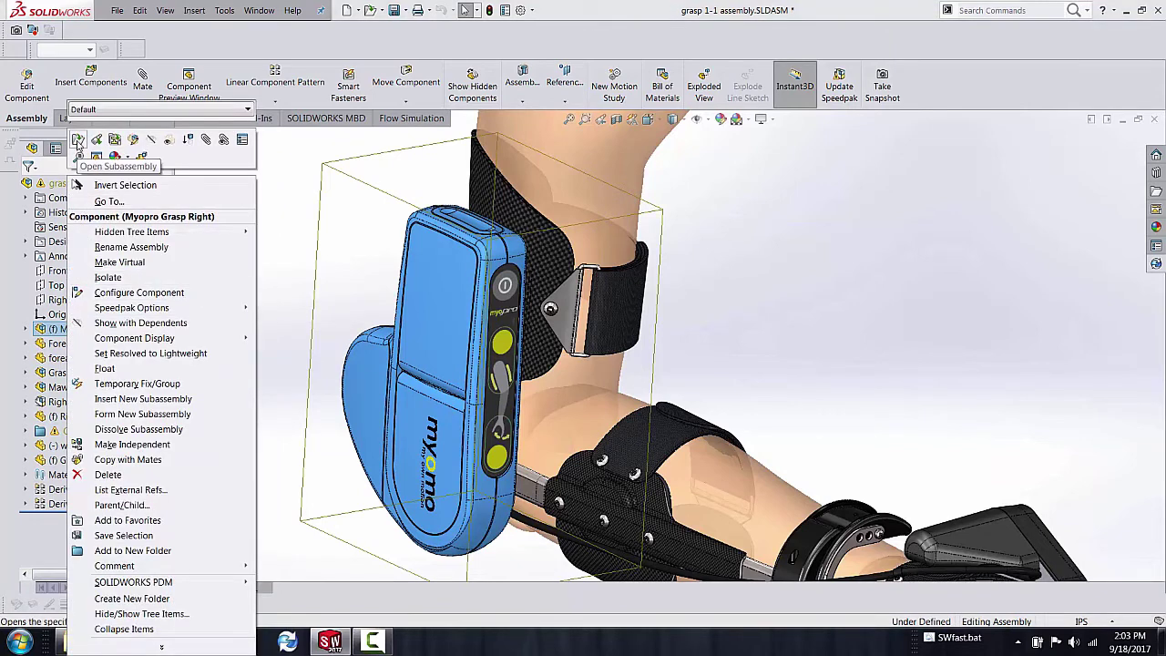
key(Escape)
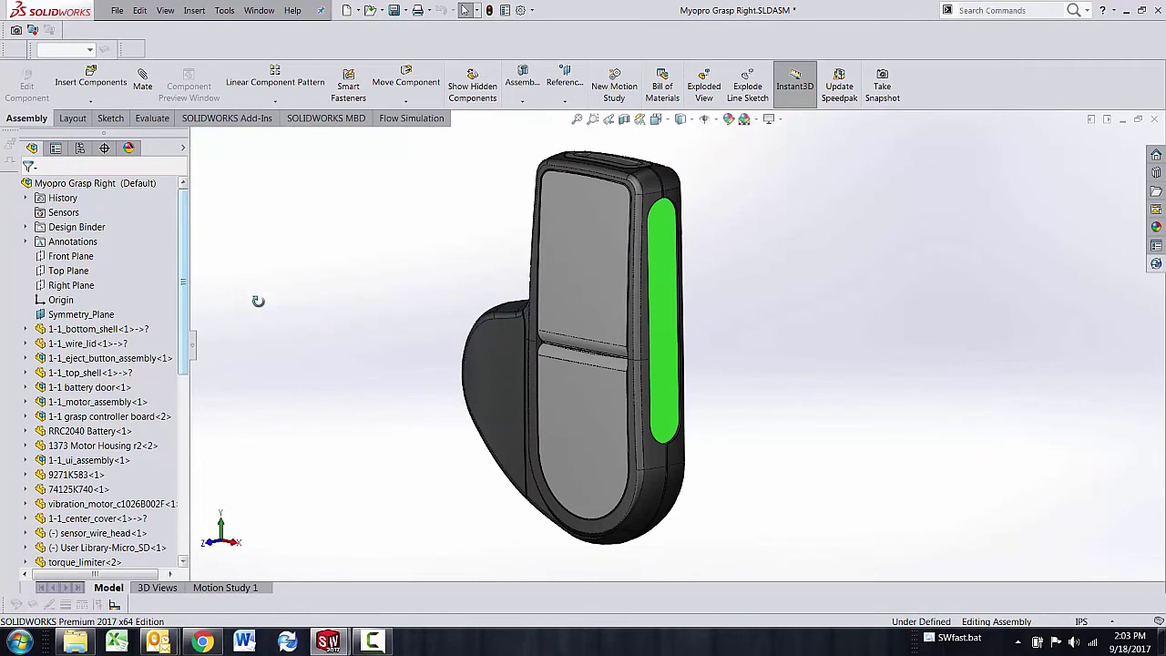
Delete the Default_speedpak configuration under the Default configuration of Myopro Grasp Right.
middle_drag(258, 300, 258, 338)
click(80, 147)
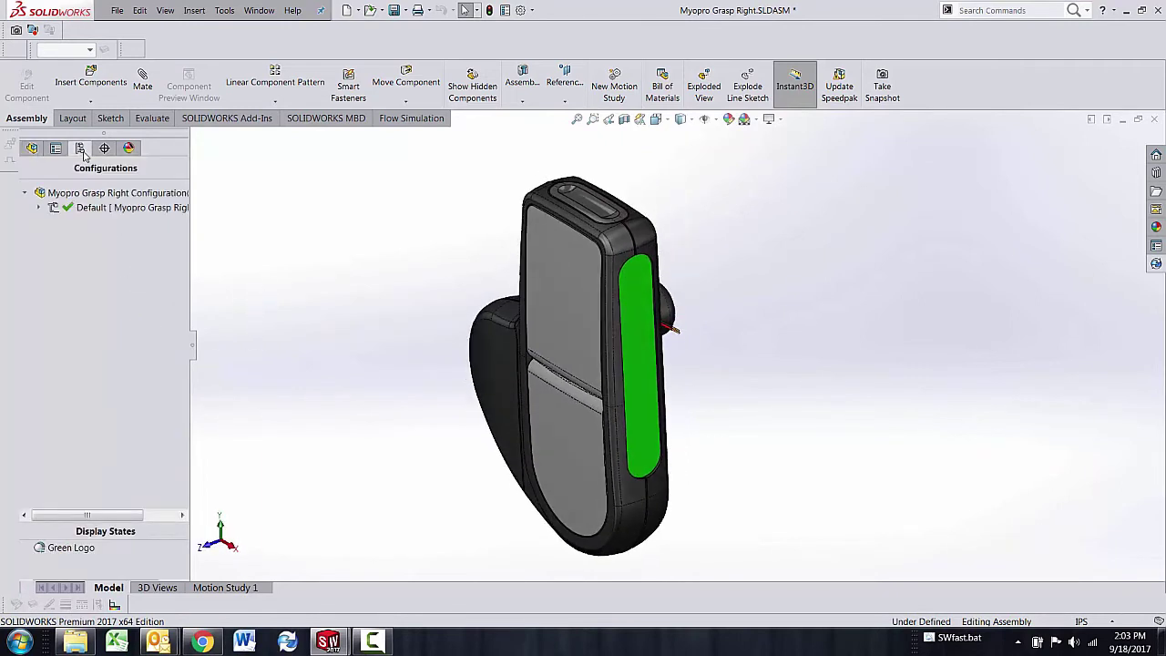
click(39, 209)
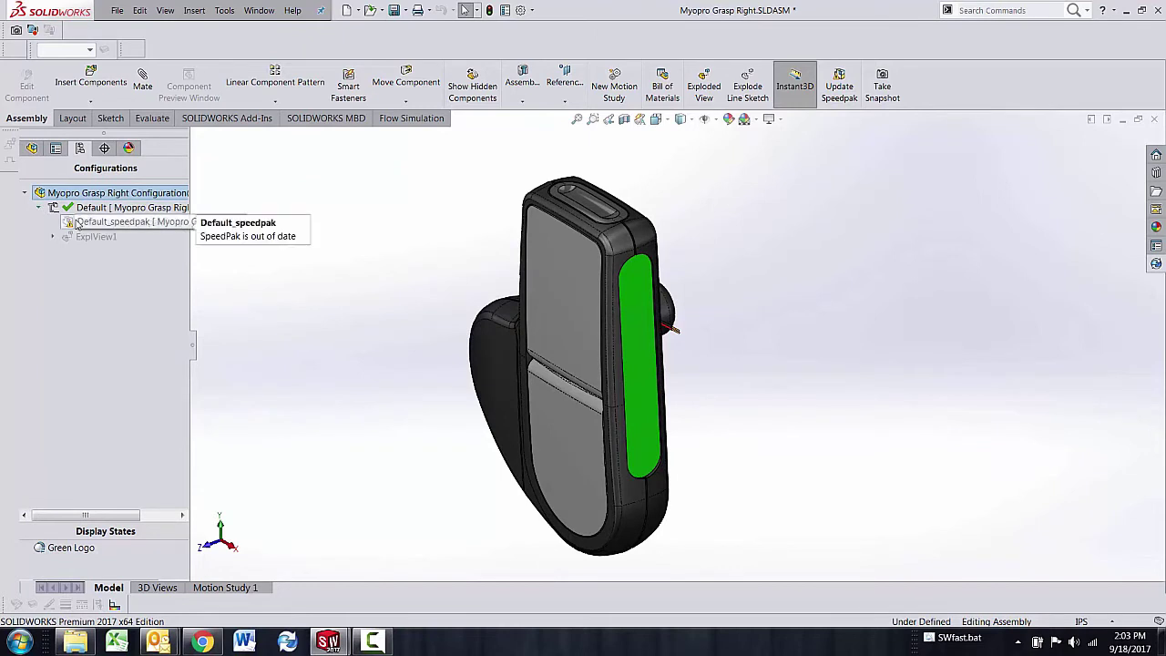
right_click(129, 225)
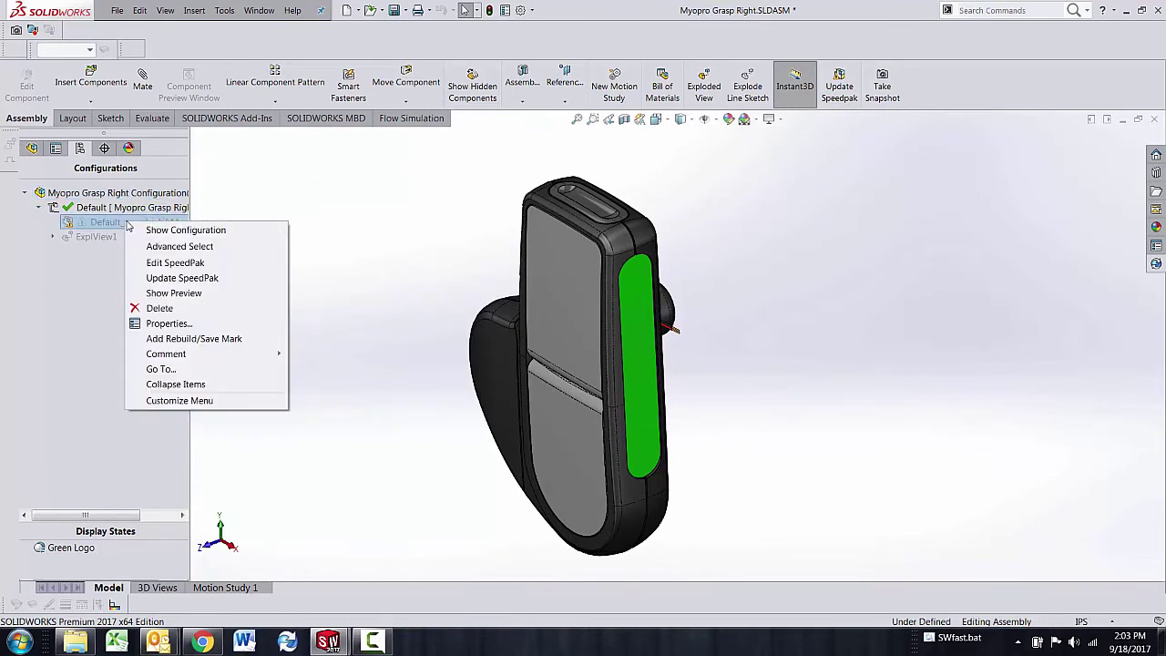
click(160, 308)
click(671, 243)
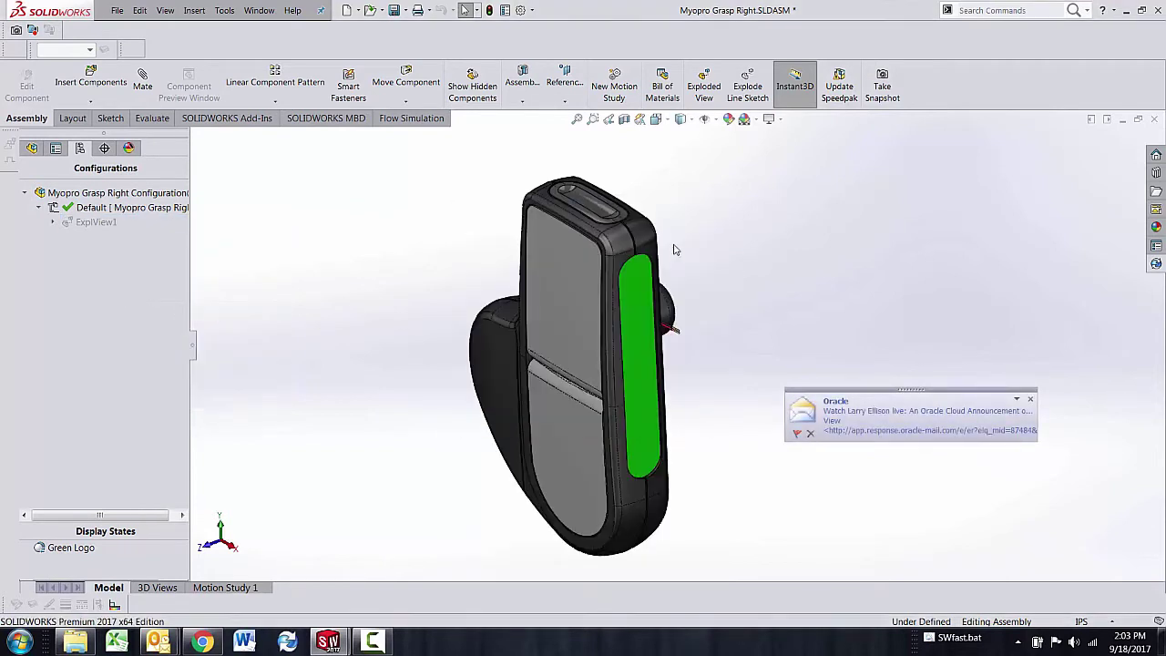
Return to the grasp 1-1 assembly and review the Speedpak options offered for Myopro Grasp Right.
click(31, 149)
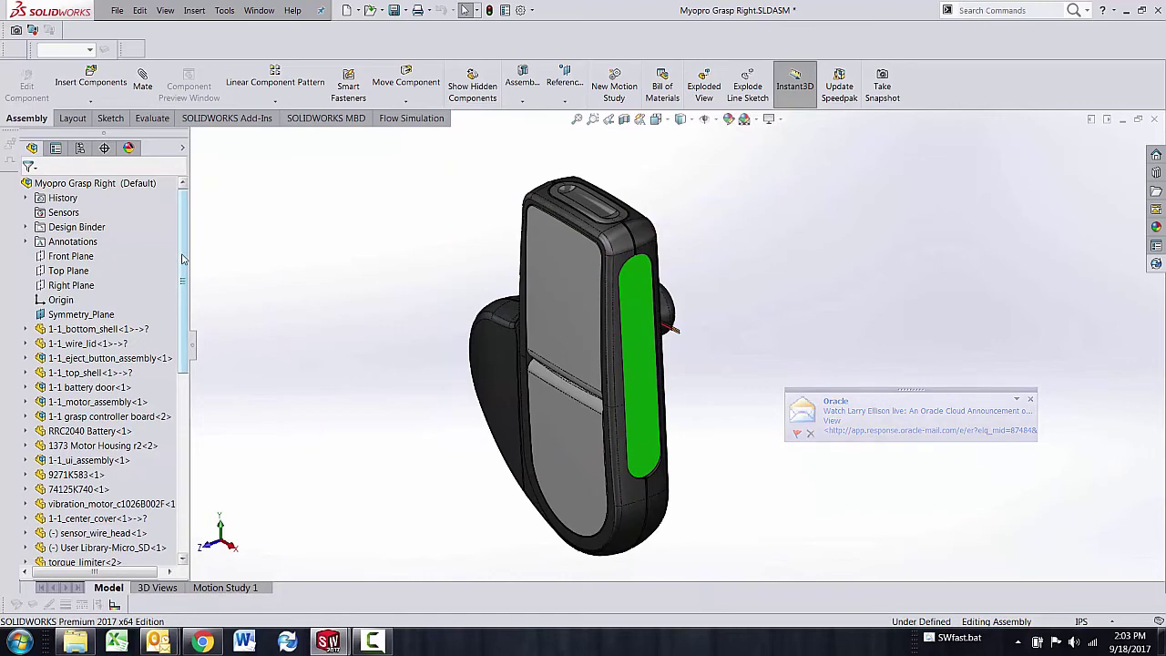
scroll(187, 262, down, 1)
scroll(187, 262, up, 1)
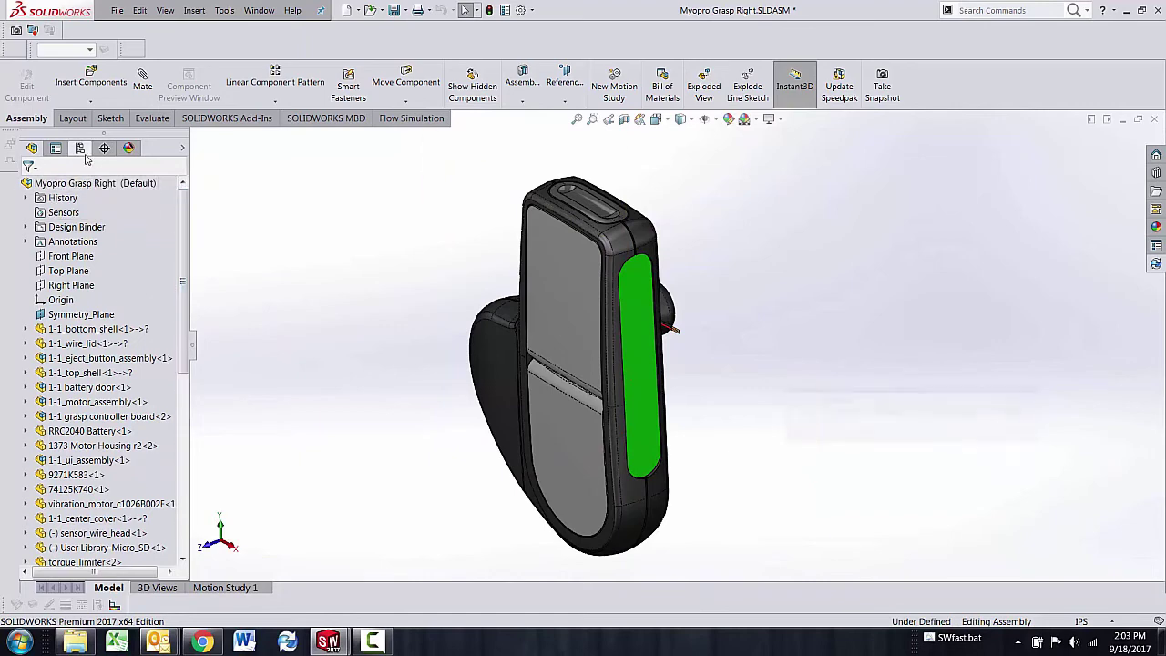
click(258, 10)
click(300, 144)
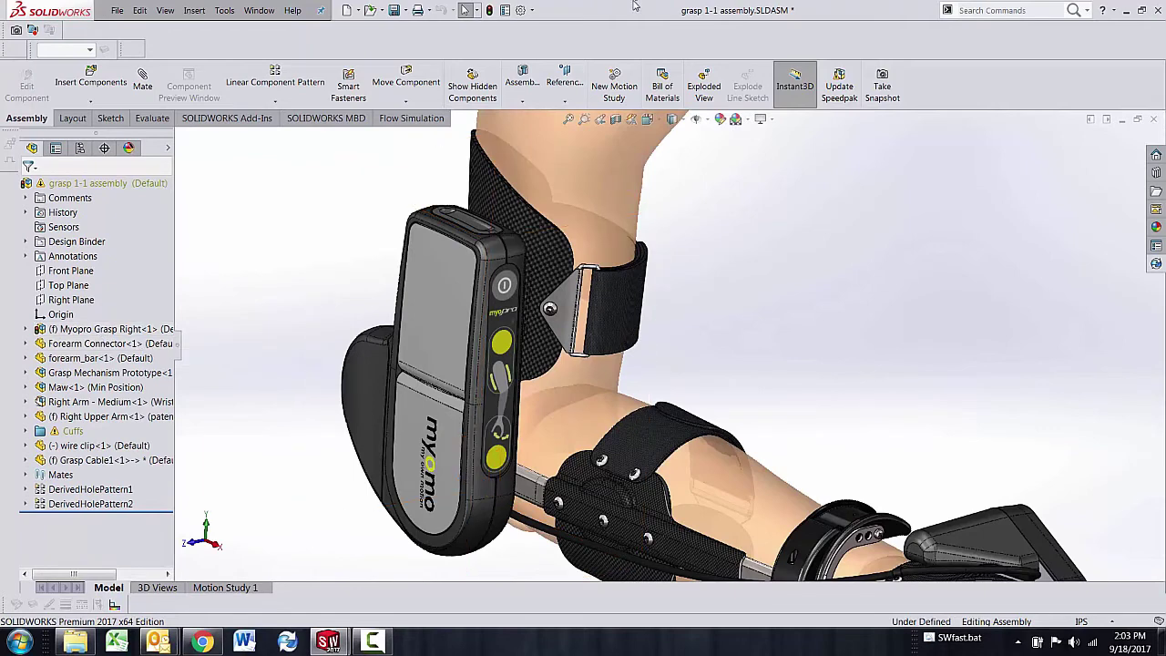
right_click(125, 329)
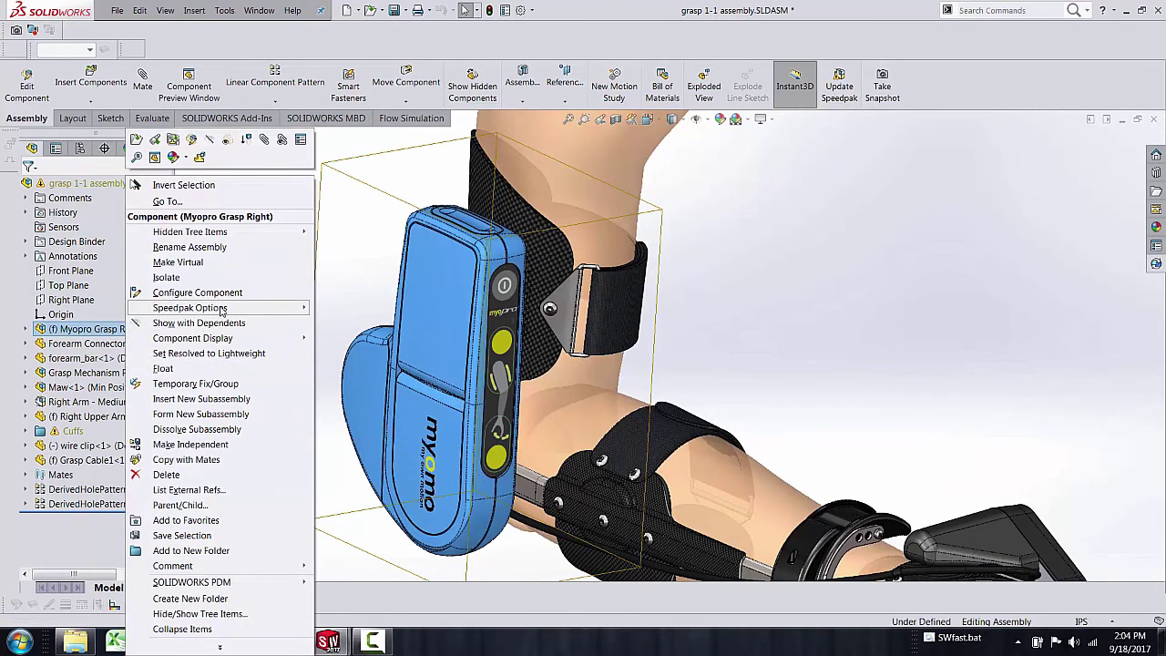
mouse_move(220, 308)
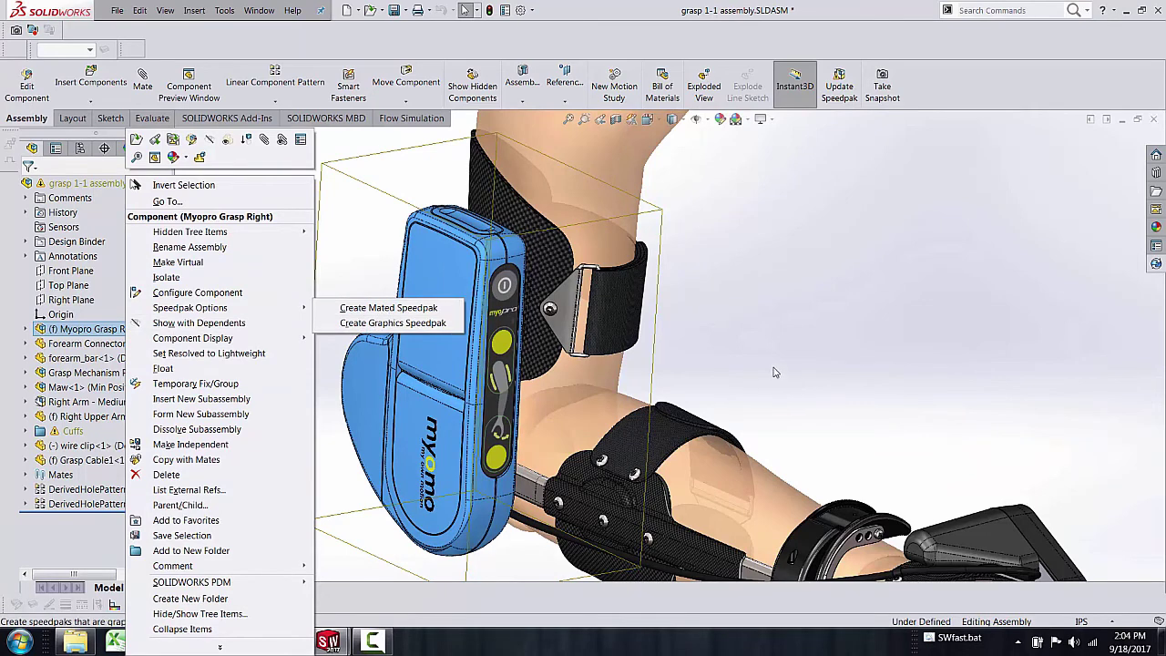
click(729, 348)
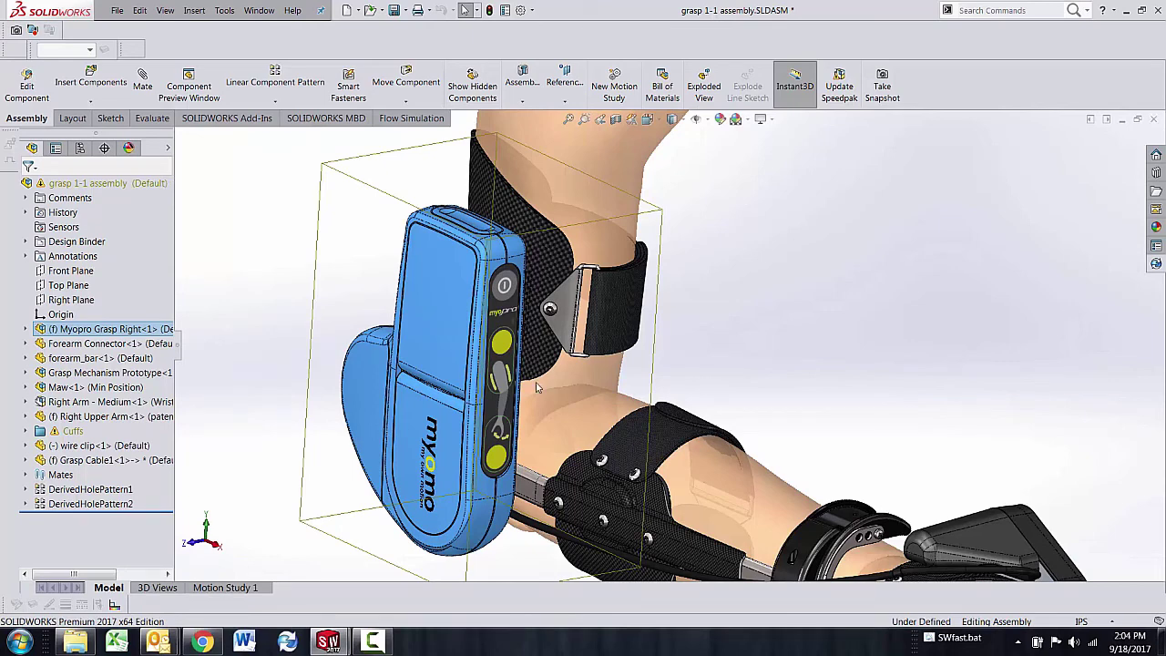
Look up the Use Speedpak option for opening files, and cancel without opening anything.
click(116, 11)
click(140, 45)
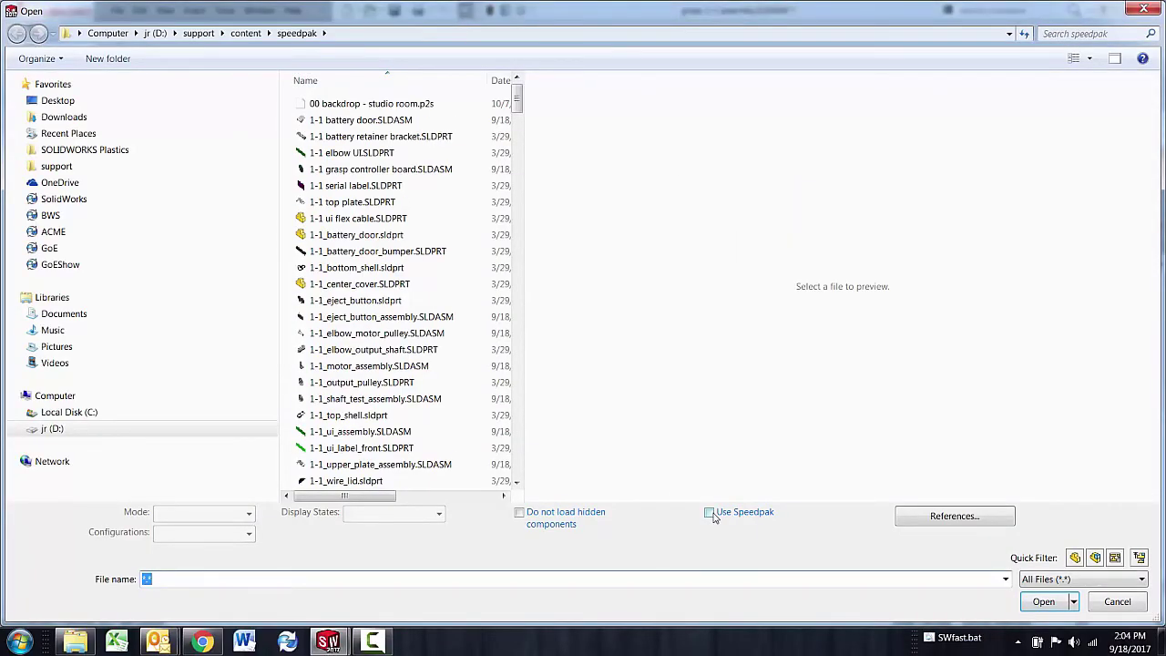
click(1129, 603)
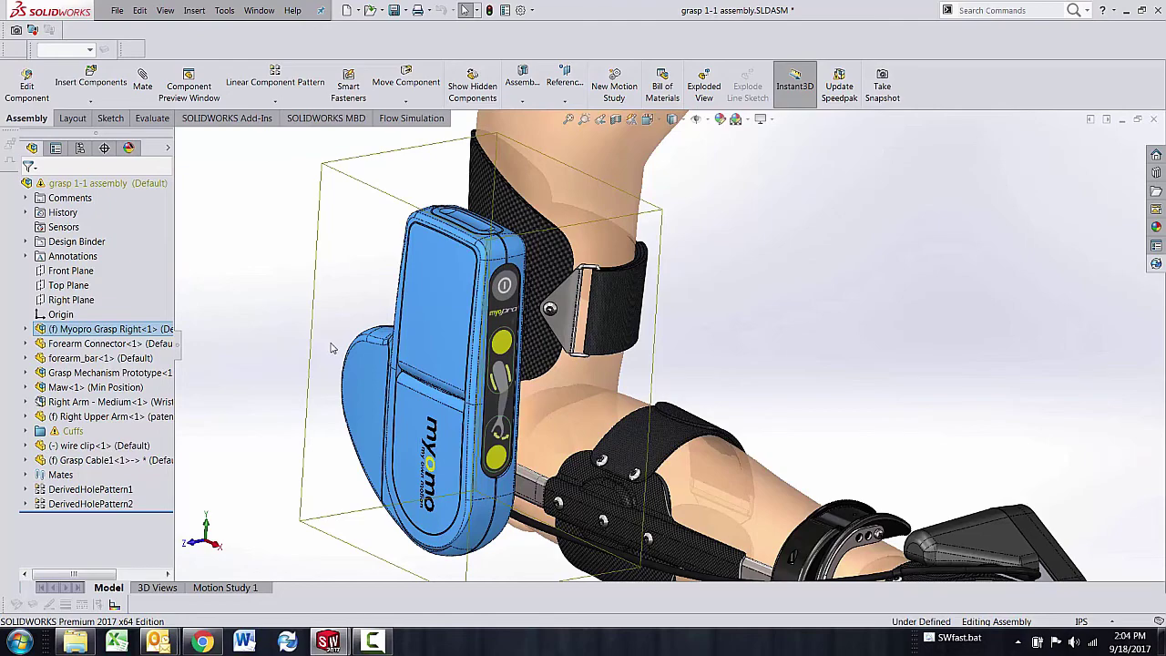
Inspect the arm assembly from other angles and review the Speedpak options of the Maw subassembly.
middle_drag(330, 344, 311, 334)
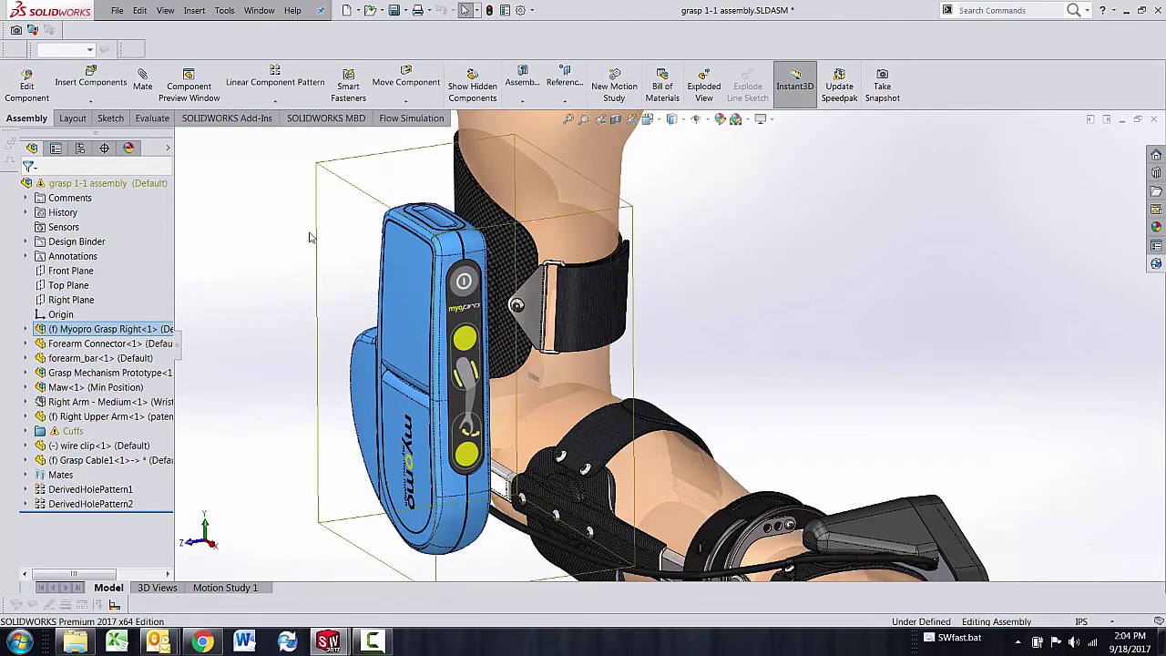
mouse_move(338, 220)
middle_down()
mouse_move(346, 209)
mouse_move(328, 227)
middle_up()
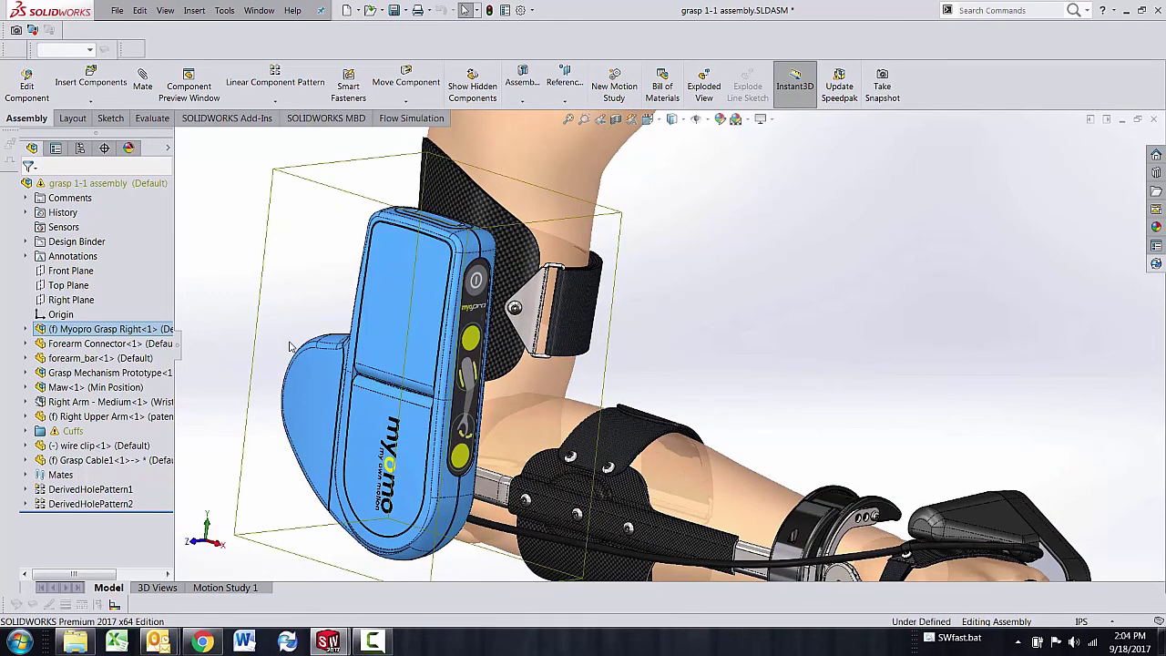
right_click(80, 392)
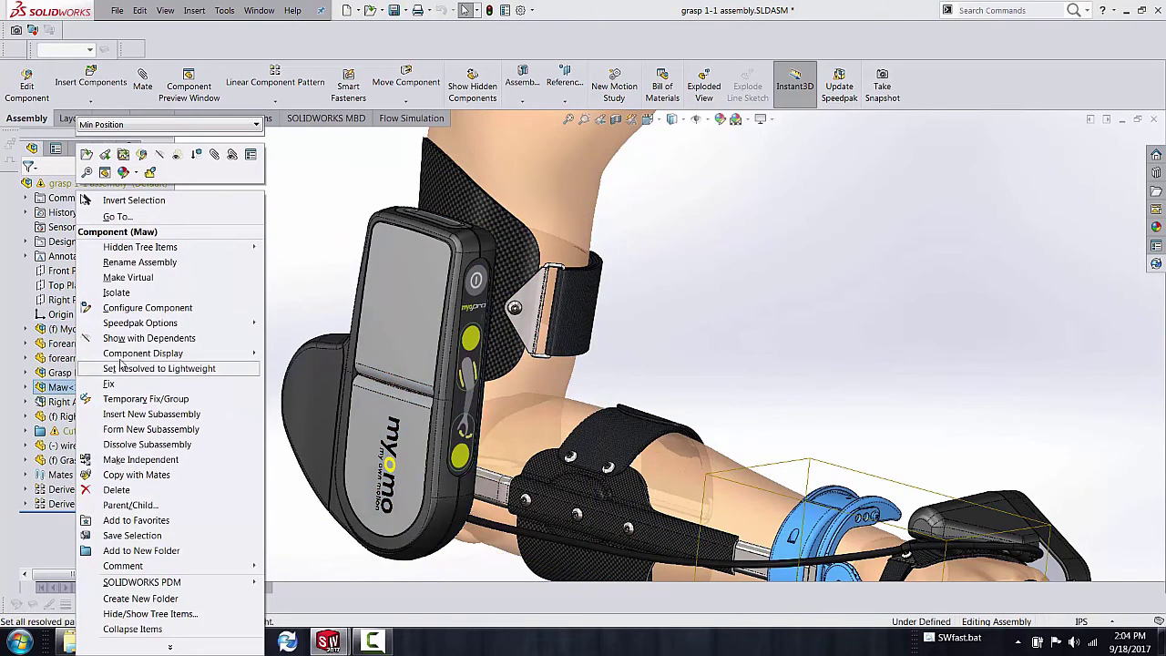
mouse_move(170, 326)
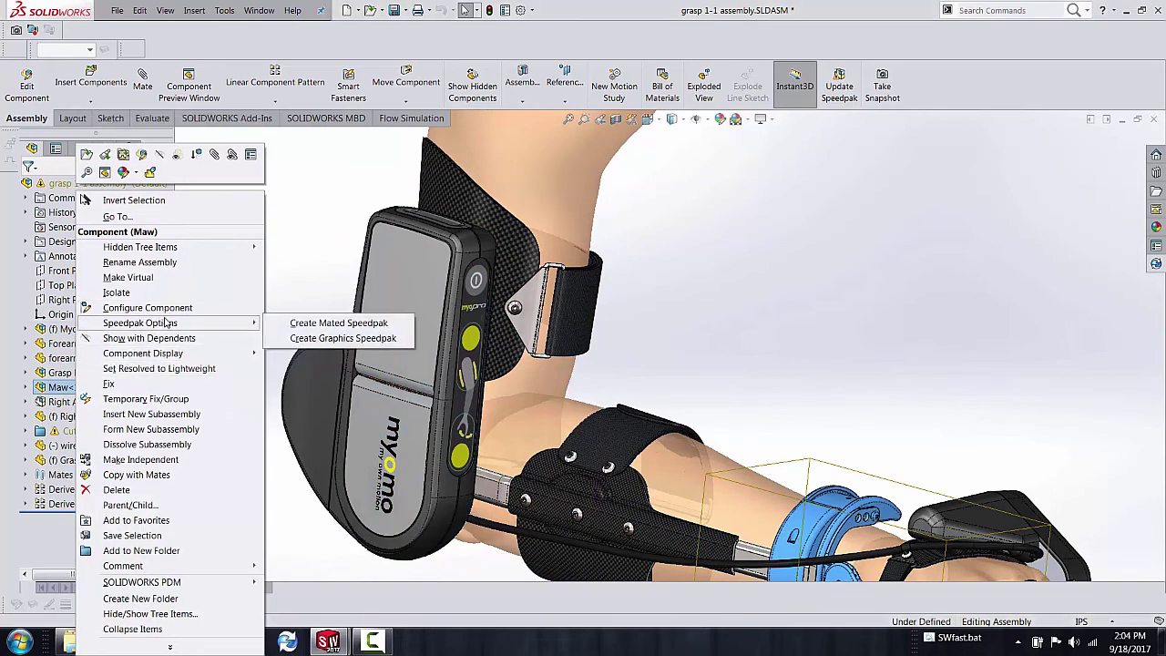